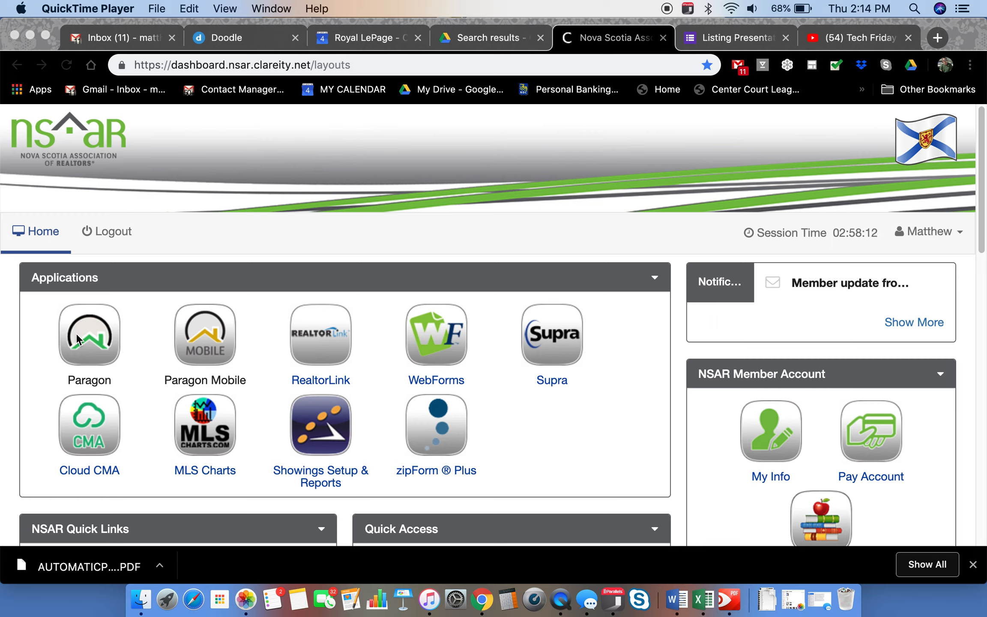
# Launch Paragon from the NSAR dashboard and start a Multi-Class property search
pyautogui.click(75, 333)
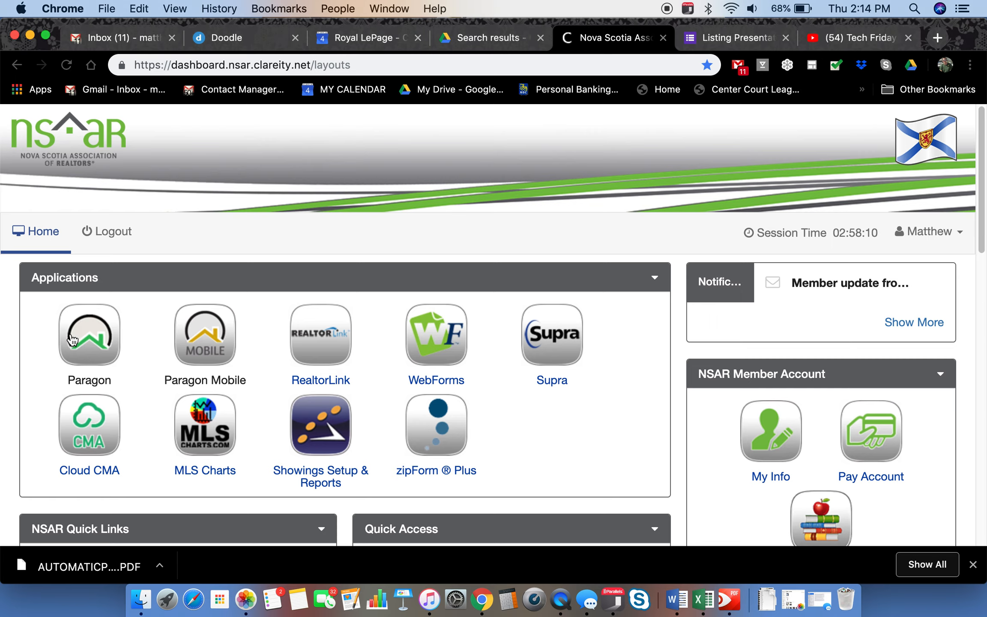
pyautogui.click(83, 343)
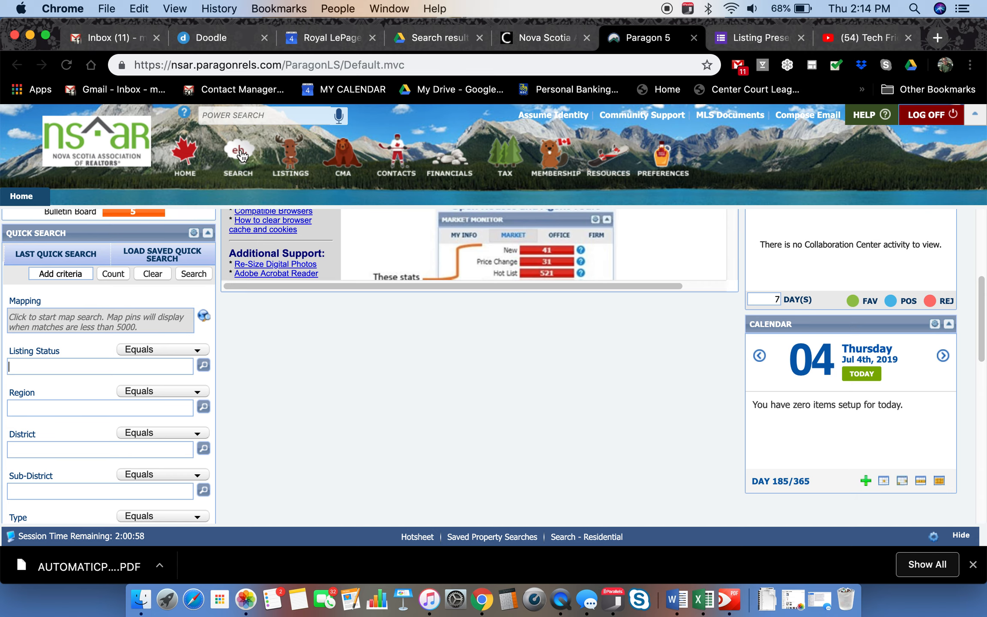
pyautogui.click(242, 156)
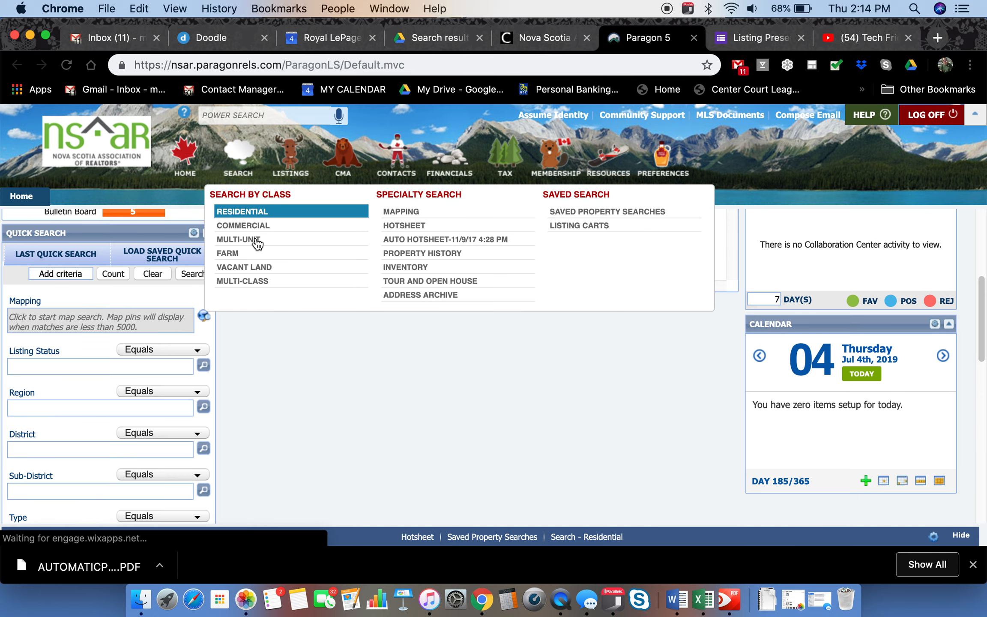
pyautogui.click(243, 282)
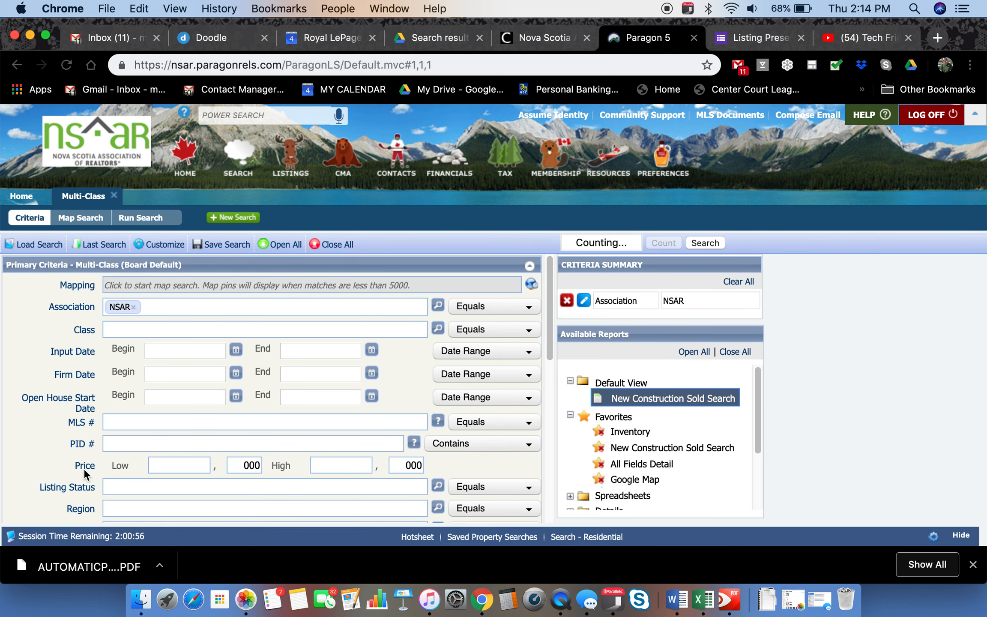
# Set the search criteria to listing status SLD (sold) and region AVNS
pyautogui.write('sold')
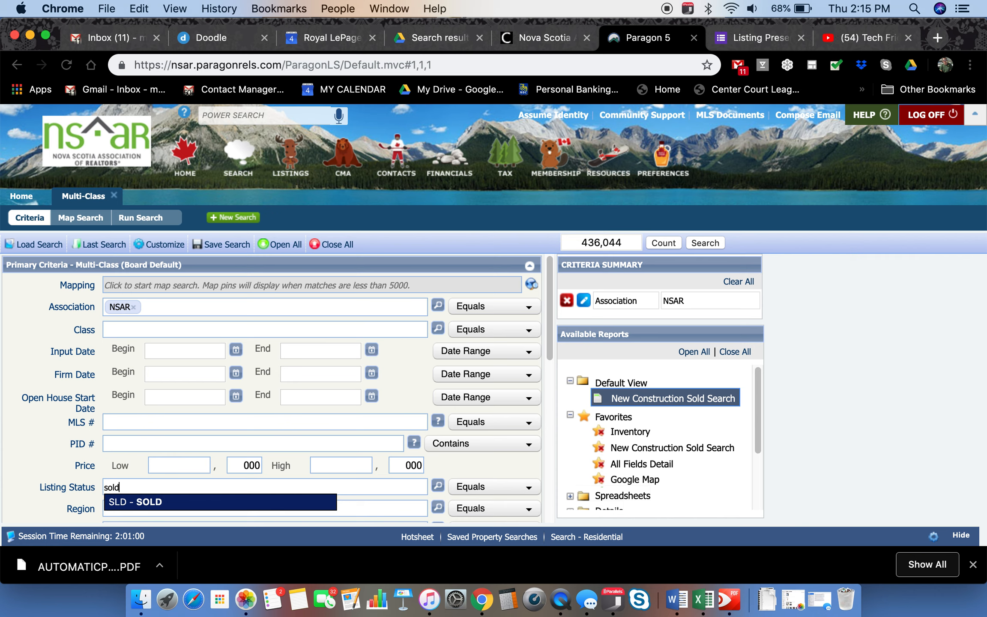
pyautogui.click(125, 501)
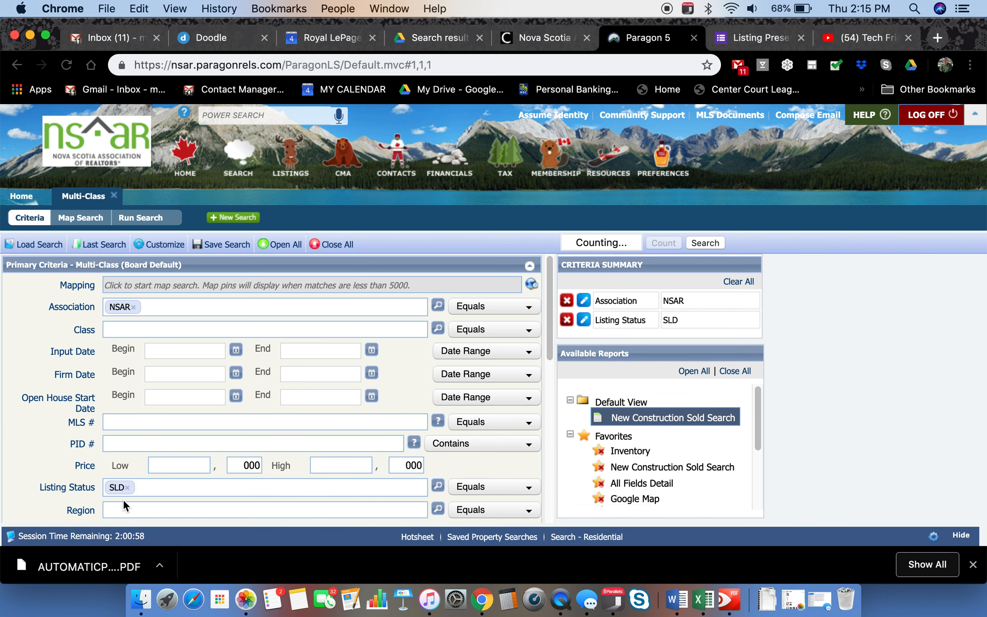
pyautogui.click(118, 510)
pyautogui.write('av')
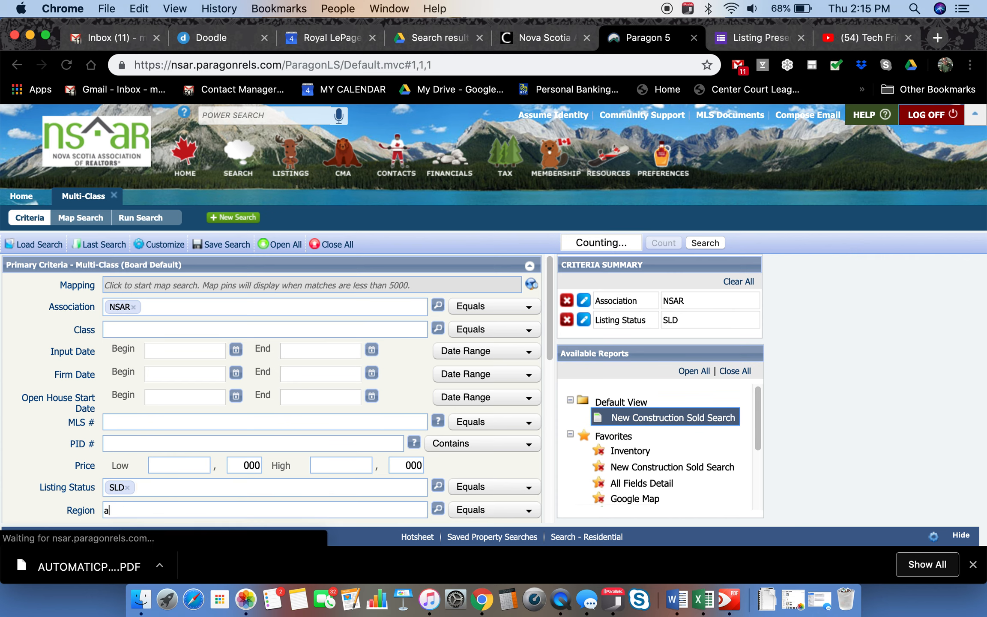
pyautogui.click(135, 495)
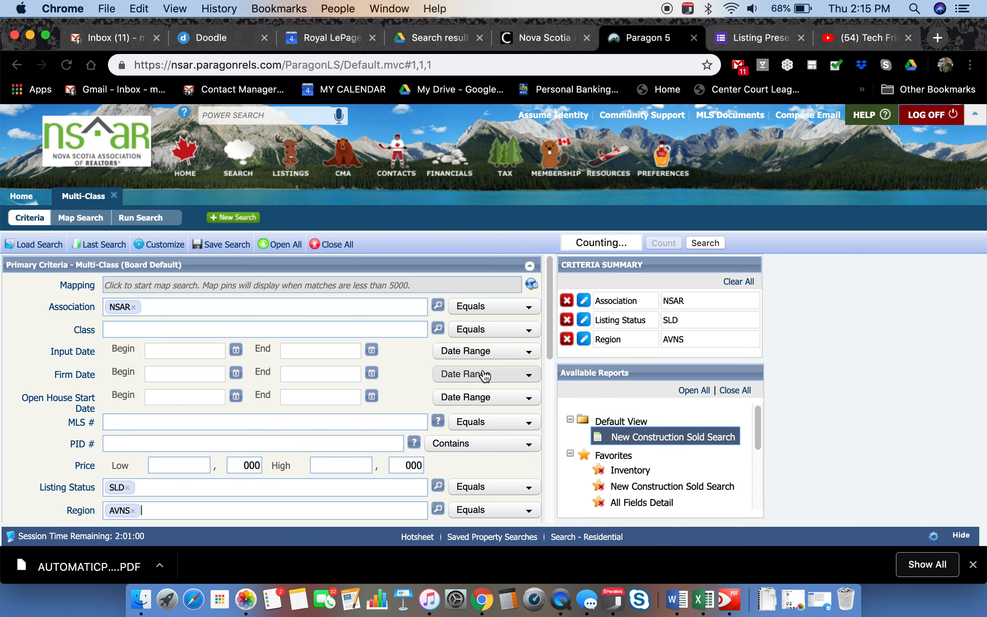
# Limit the Firm Date criterion to Year-to-Date and run the search
pyautogui.click(524, 375)
pyautogui.scroll(-3, 503, 495)
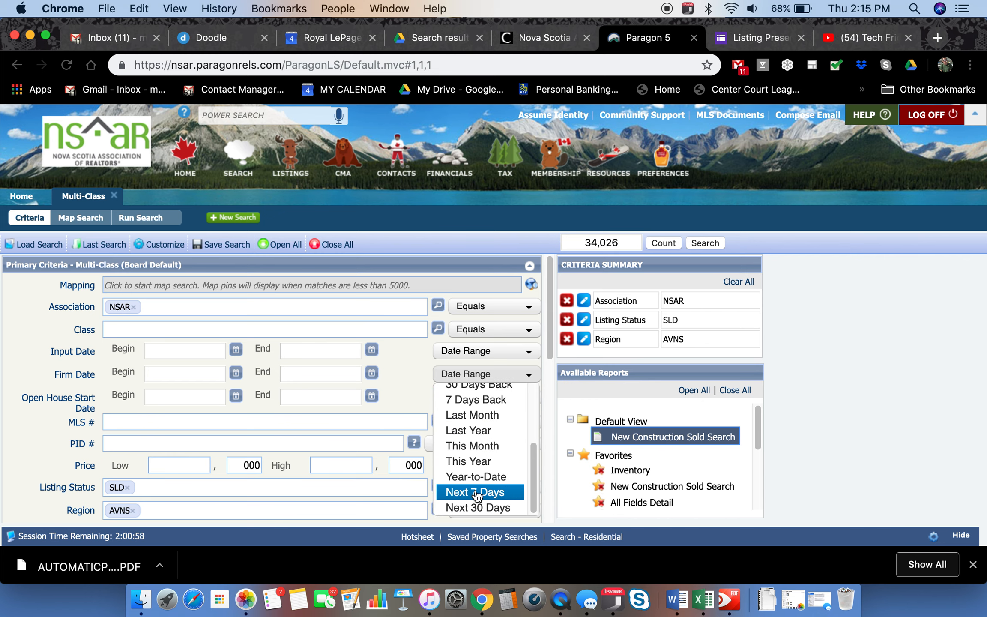
pyautogui.click(474, 476)
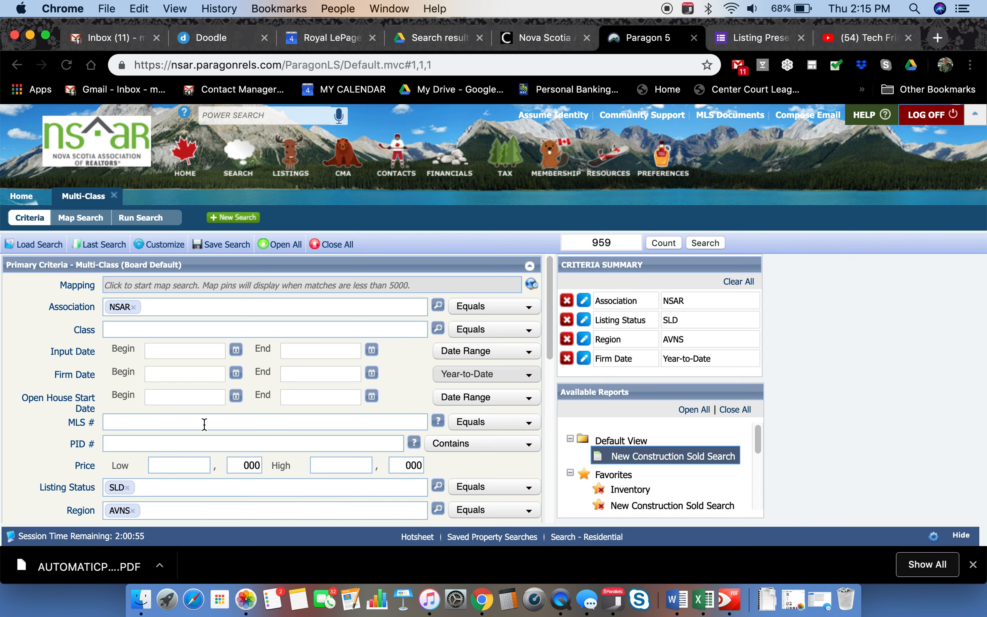
pyautogui.click(704, 242)
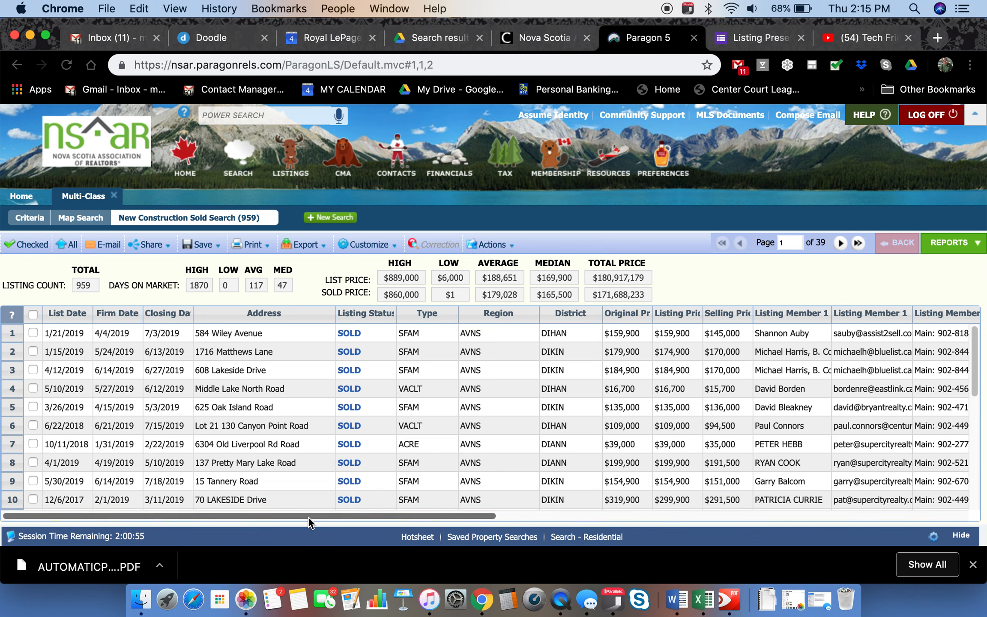
# Display the search results with the MLS Defined Spreadsheet 8 report and look over its columns
pyautogui.moveTo(313, 516); pyautogui.dragTo(272, 542)
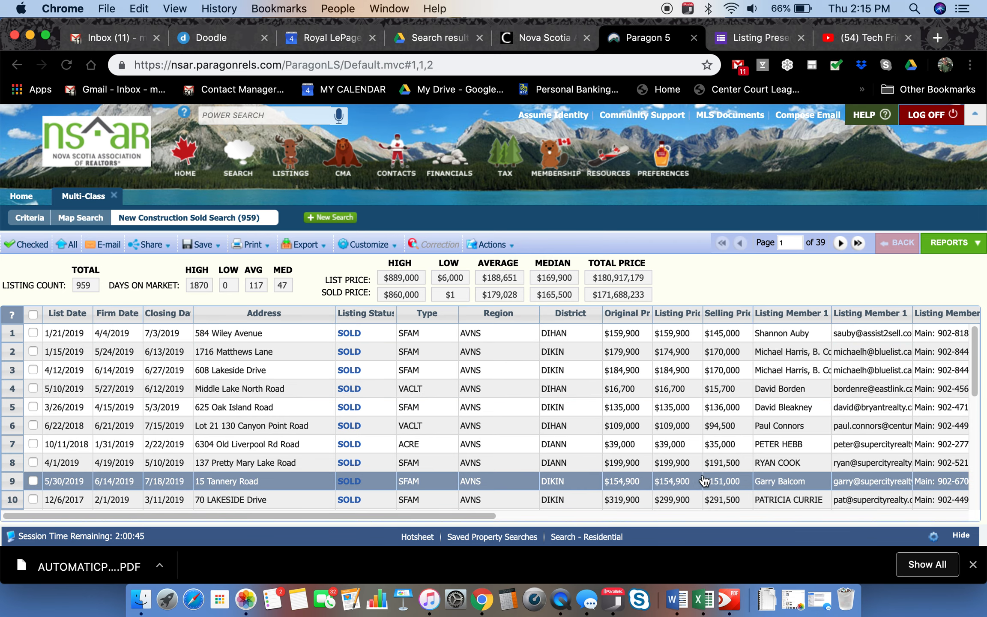
pyautogui.click(978, 245)
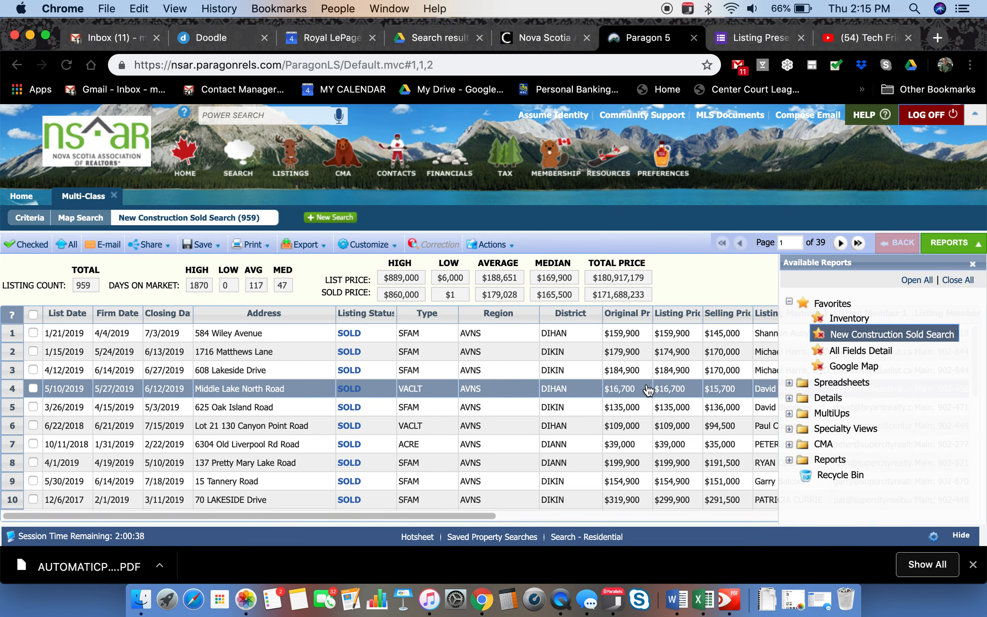
pyautogui.click(788, 385)
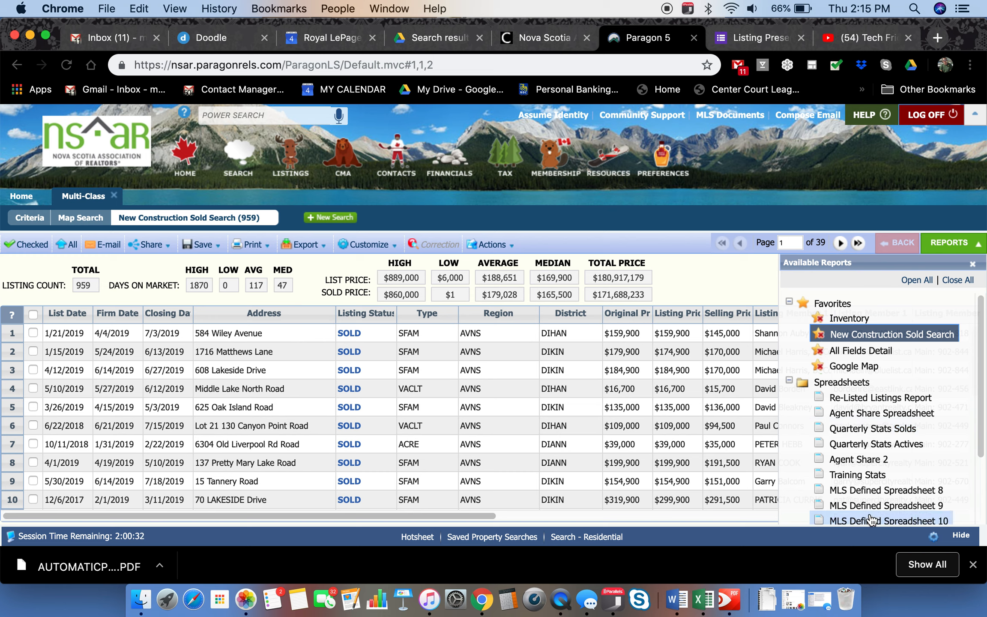
pyautogui.click(919, 494)
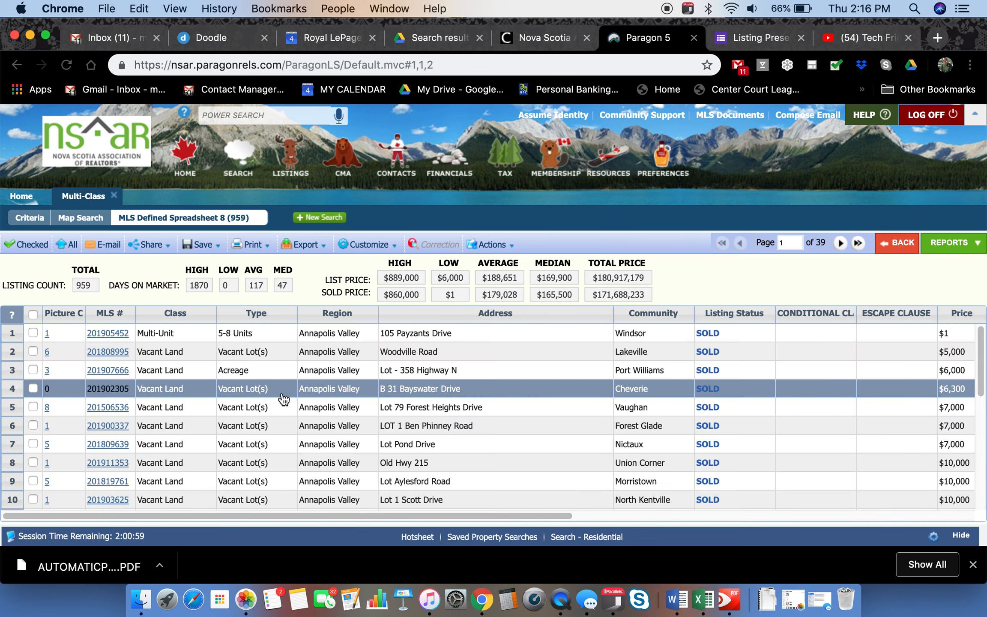
pyautogui.moveTo(529, 516); pyautogui.dragTo(456, 518)
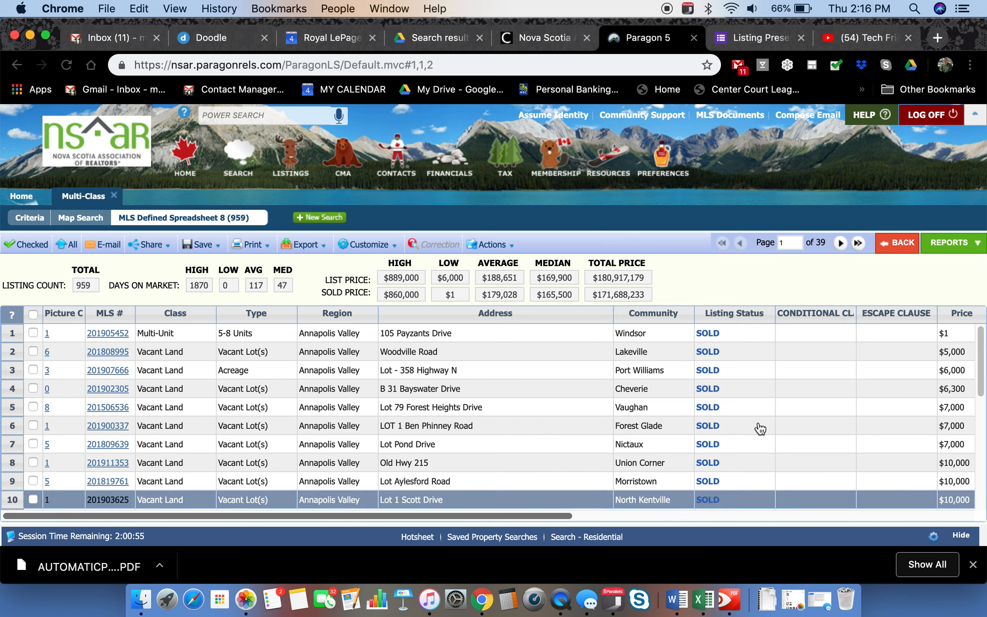
# Switch the results to the MLS Defined Spreadsheet 9 report and look through its remaining columns
pyautogui.click(973, 247)
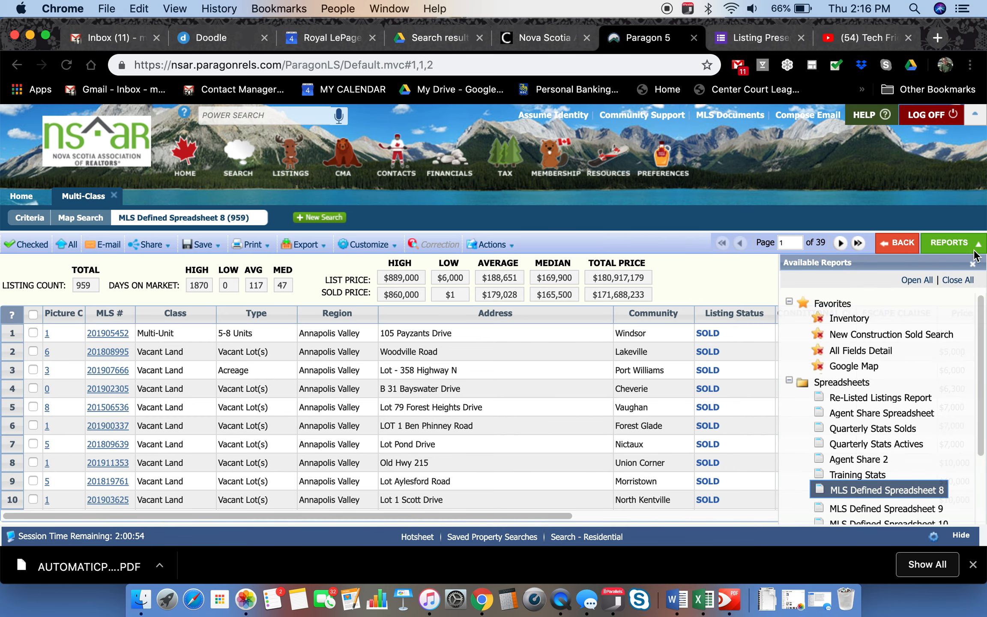
pyautogui.click(901, 510)
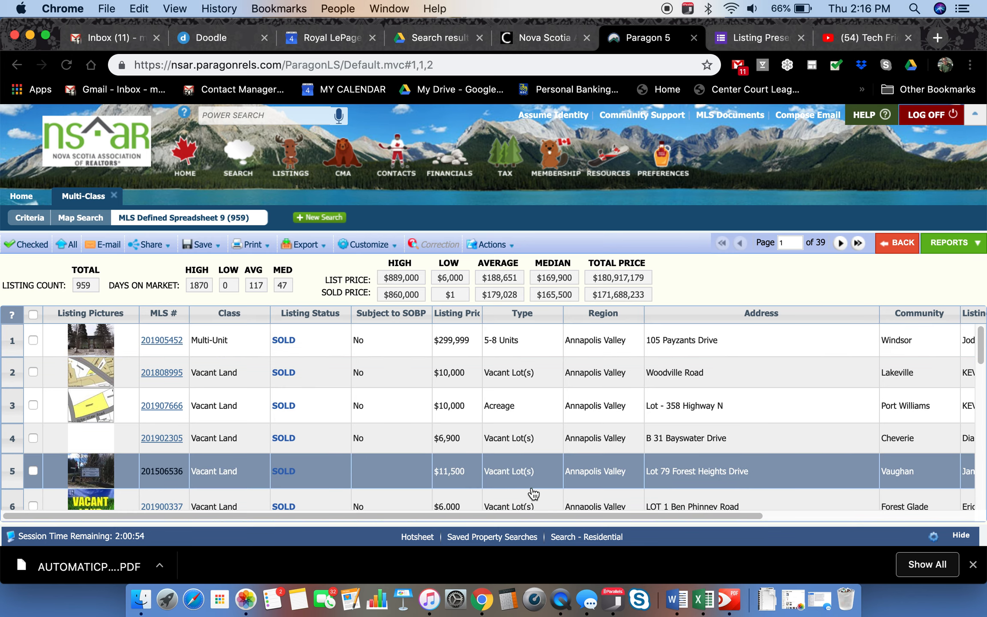
pyautogui.moveTo(527, 515); pyautogui.dragTo(813, 524)
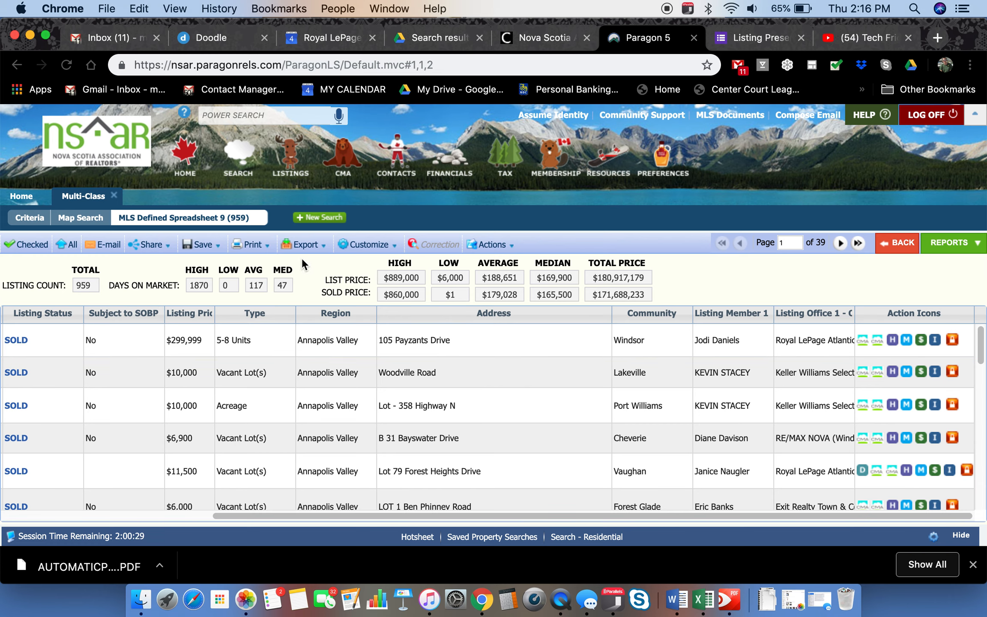
# Open the field preferences of MLS Defined Spreadsheet 9 and search its available fields for "listin" and "sellin"
pyautogui.click(380, 246)
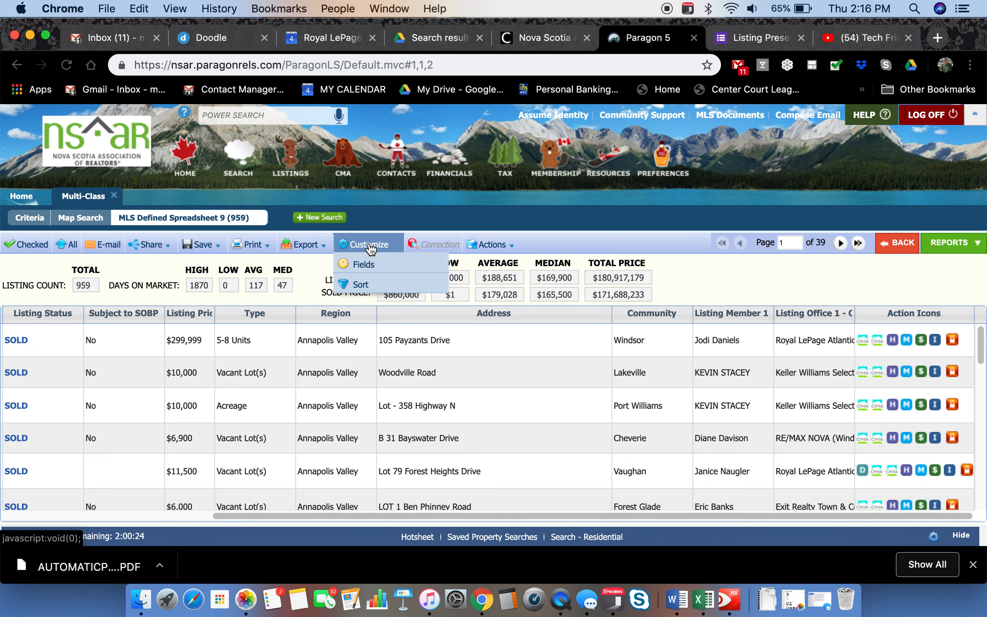
pyautogui.click(364, 264)
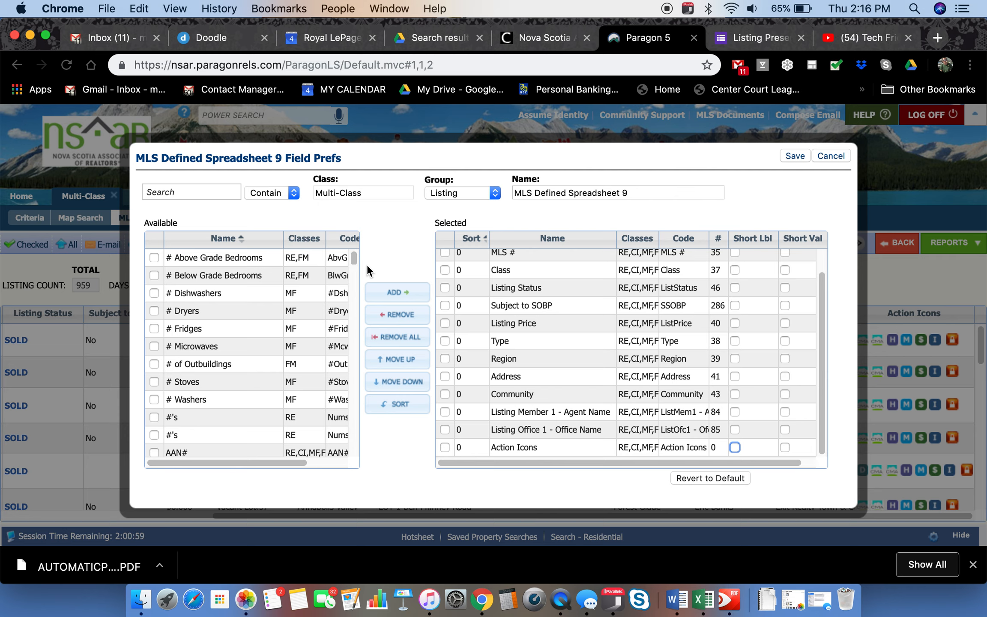
pyautogui.click(216, 194)
pyautogui.write('listin')
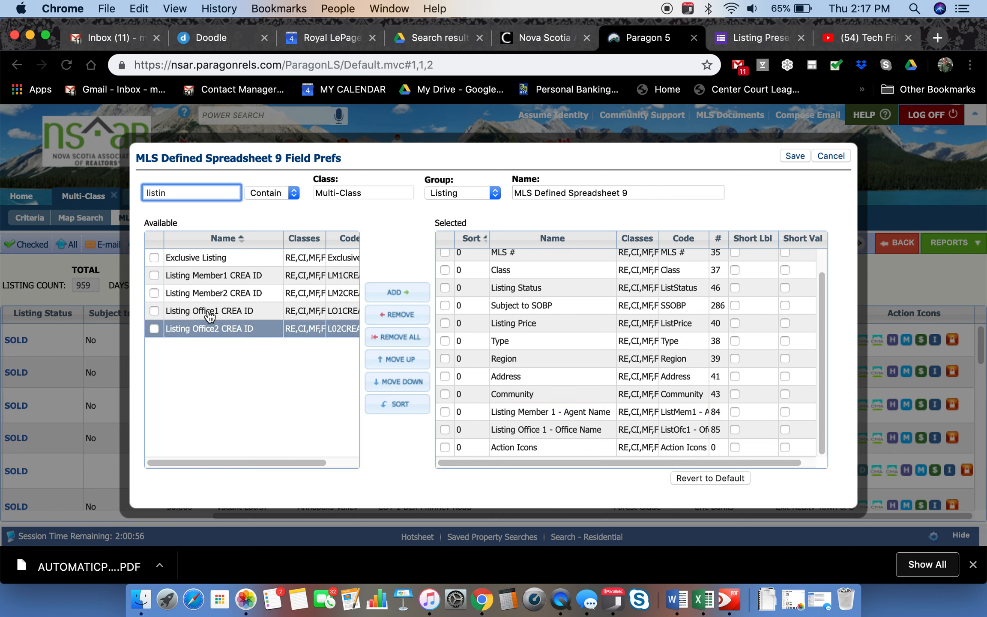
pyautogui.moveTo(191, 200); pyautogui.dragTo(136, 194)
pyautogui.write('sell')
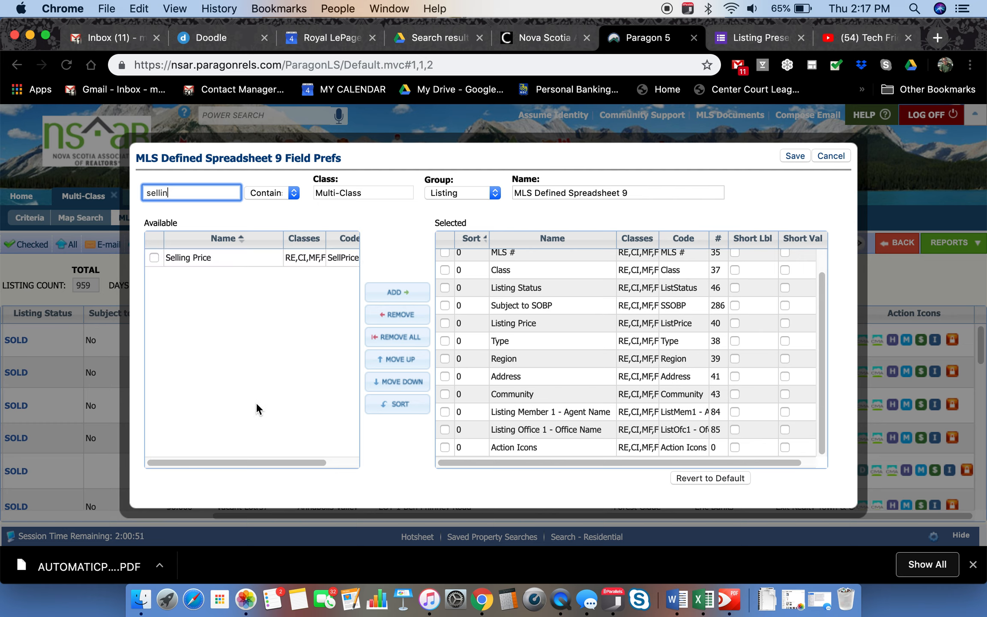
# Search the Agent field group for "selling" and add Selling Member 1 - Agent Name to the selected fields
pyautogui.click(495, 195)
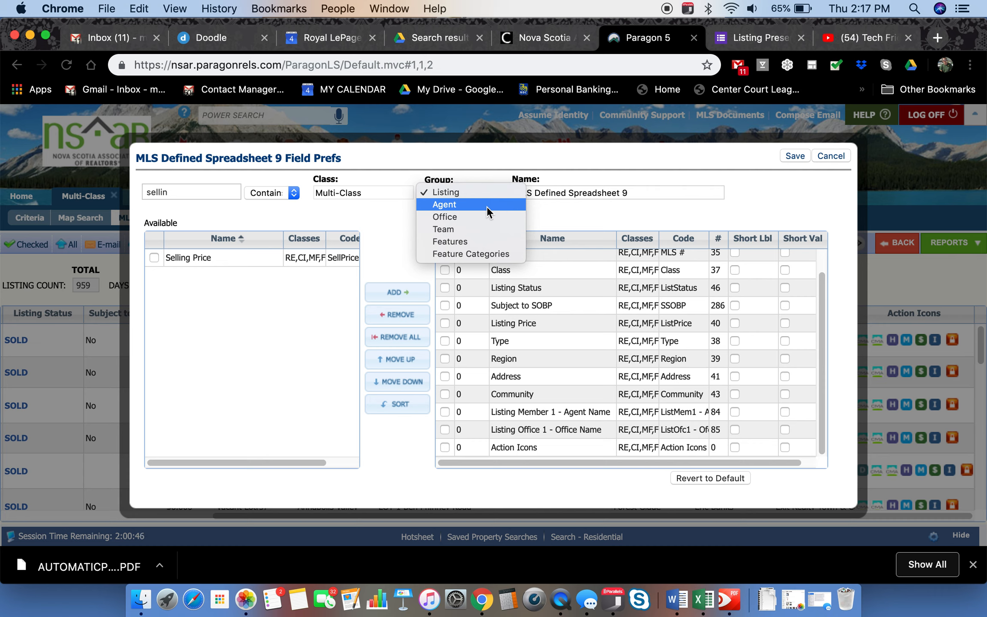
pyautogui.click(487, 205)
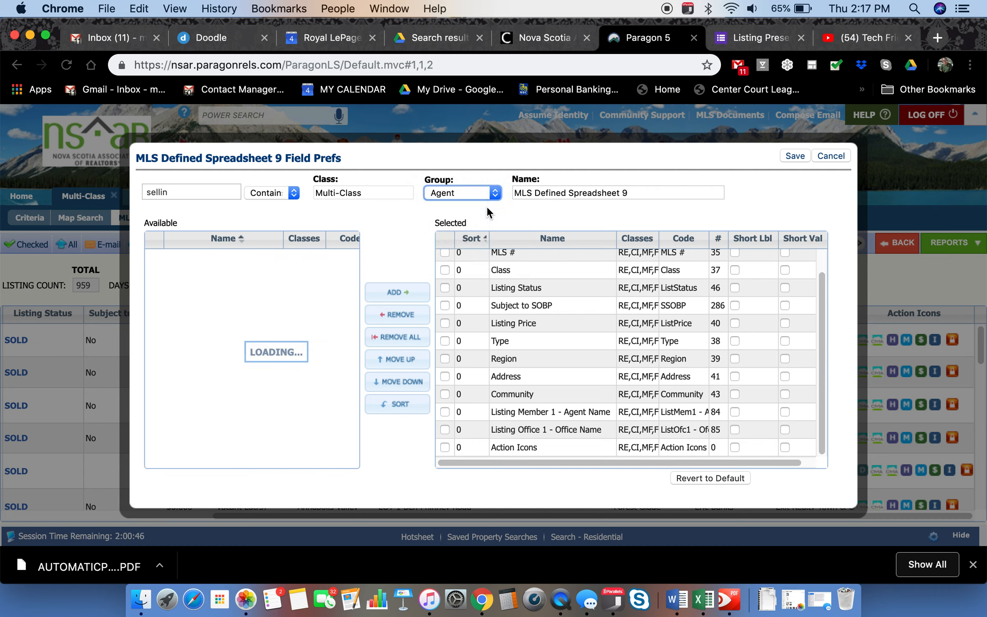
pyautogui.click(175, 193)
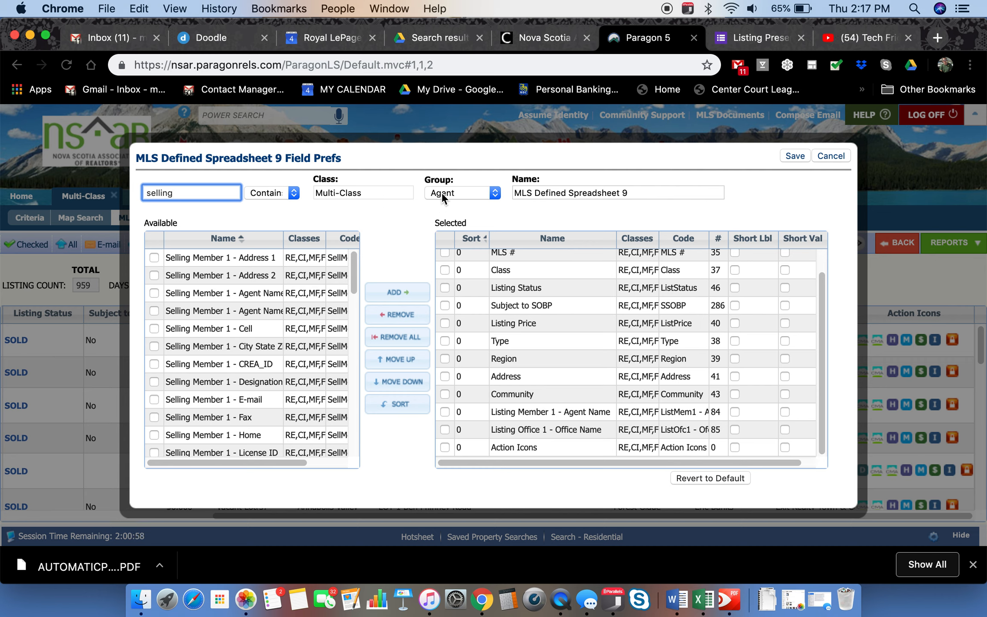
pyautogui.click(221, 296)
pyautogui.click(400, 293)
# Move Selling Member 1 - Agent Name directly below Listing Member 1 - Agent Name, save the preferences and check the report's columns
pyautogui.click(519, 446)
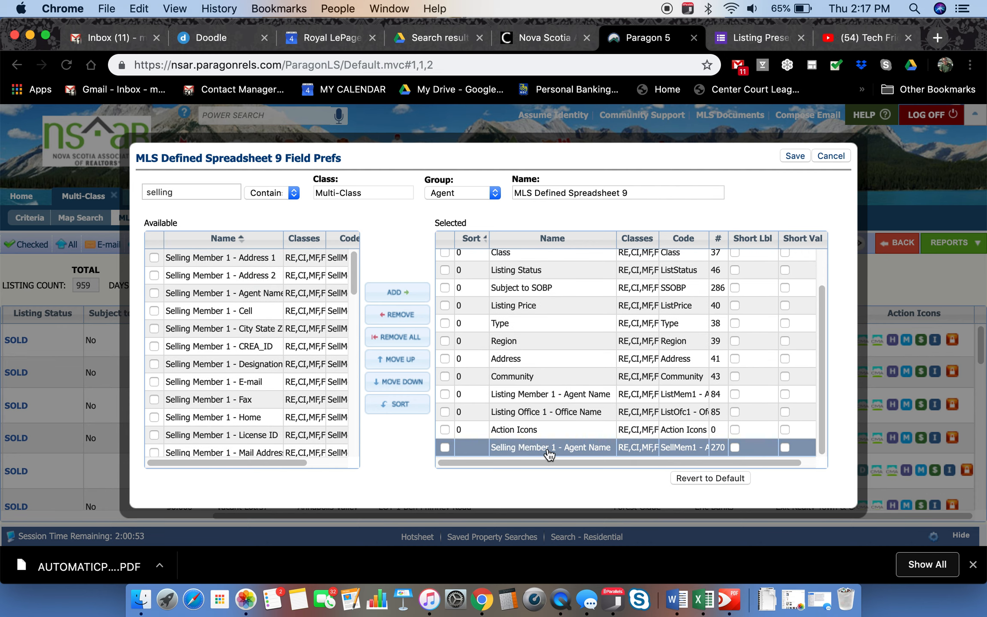
pyautogui.moveTo(552, 452); pyautogui.dragTo(553, 422)
pyautogui.moveTo(554, 412); pyautogui.dragTo(523, 410)
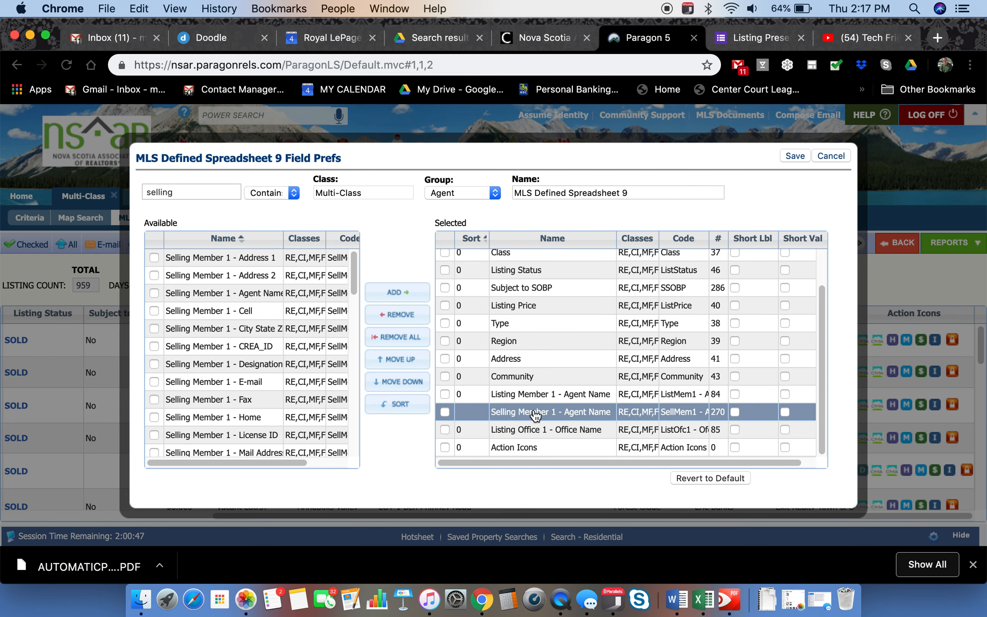
pyautogui.click(527, 393)
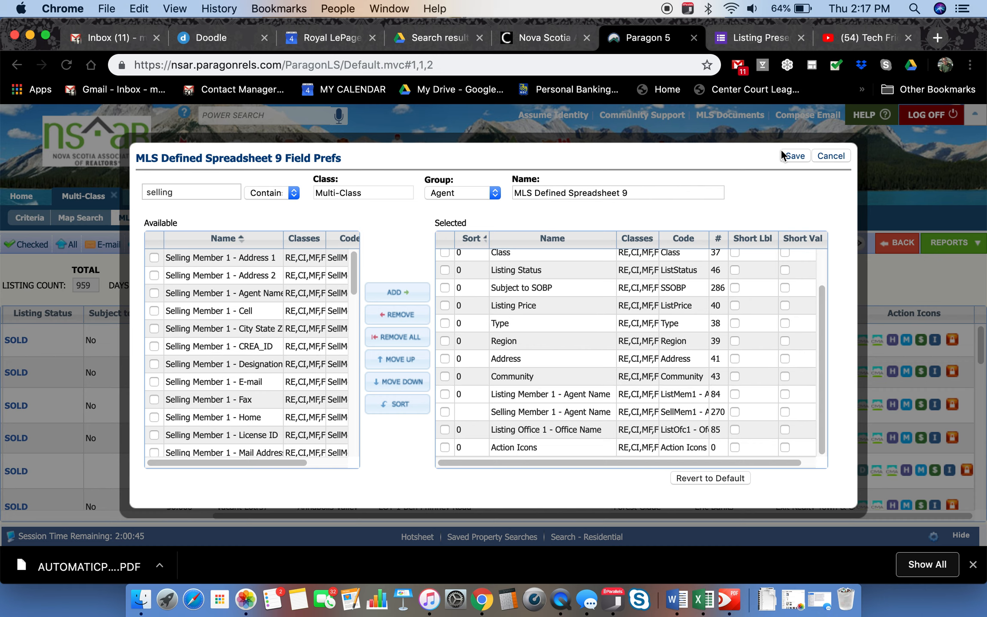
pyautogui.click(790, 155)
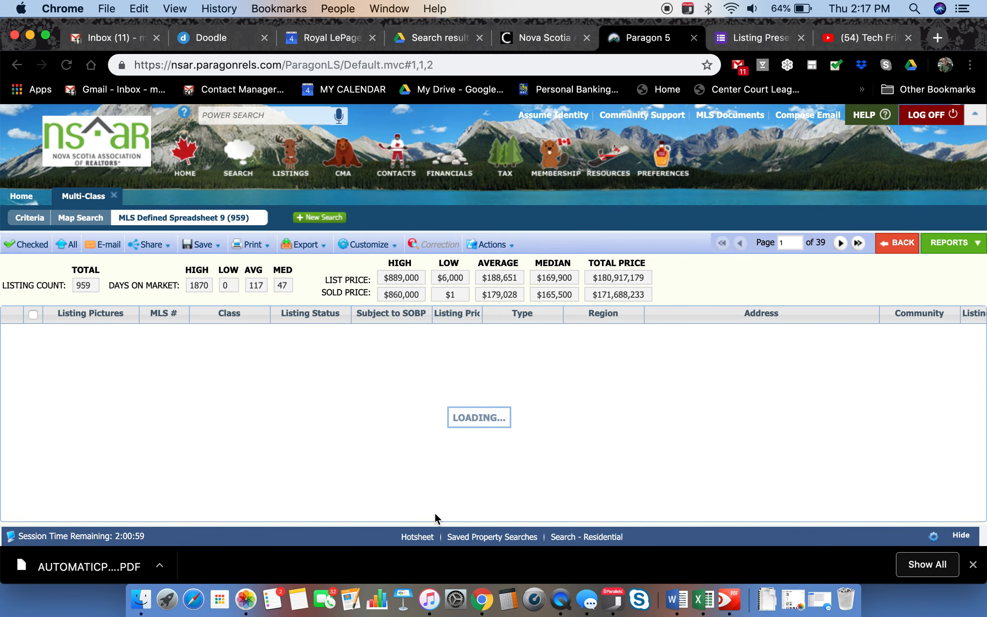
pyautogui.moveTo(431, 514); pyautogui.dragTo(688, 509)
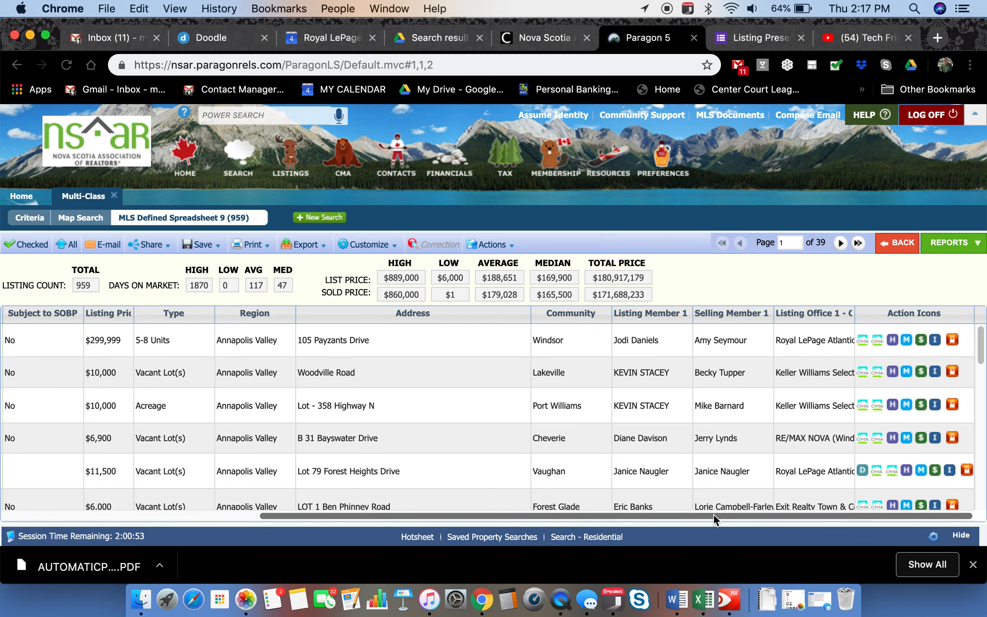
pyautogui.moveTo(758, 514); pyautogui.dragTo(423, 522)
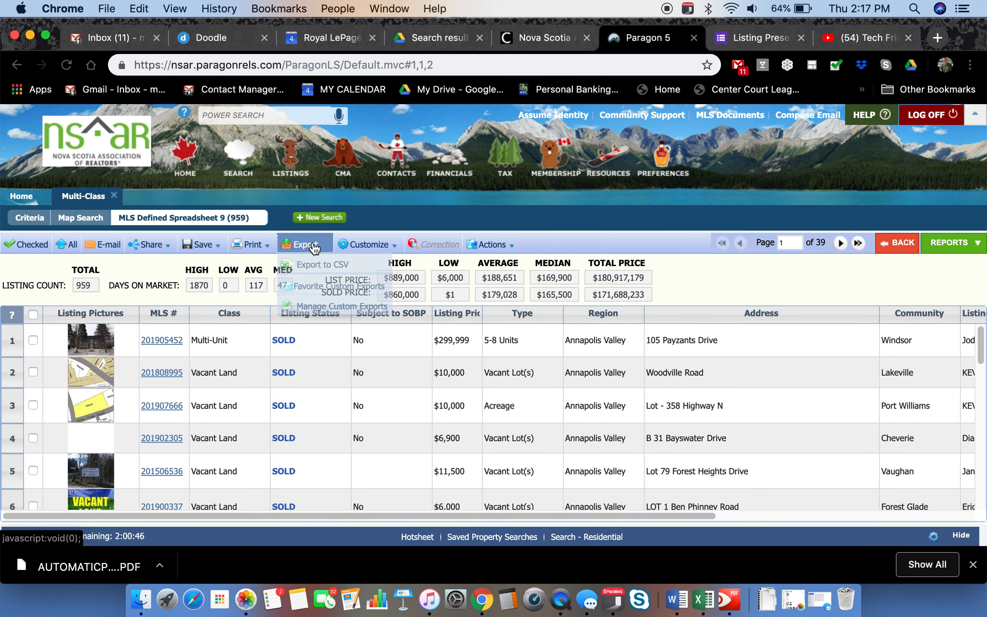
# Reopen the field preferences of MLS Defined Spreadsheet 9, search the Listing group for "sellin" and add Selling Price to the selected fields
pyautogui.click(361, 264)
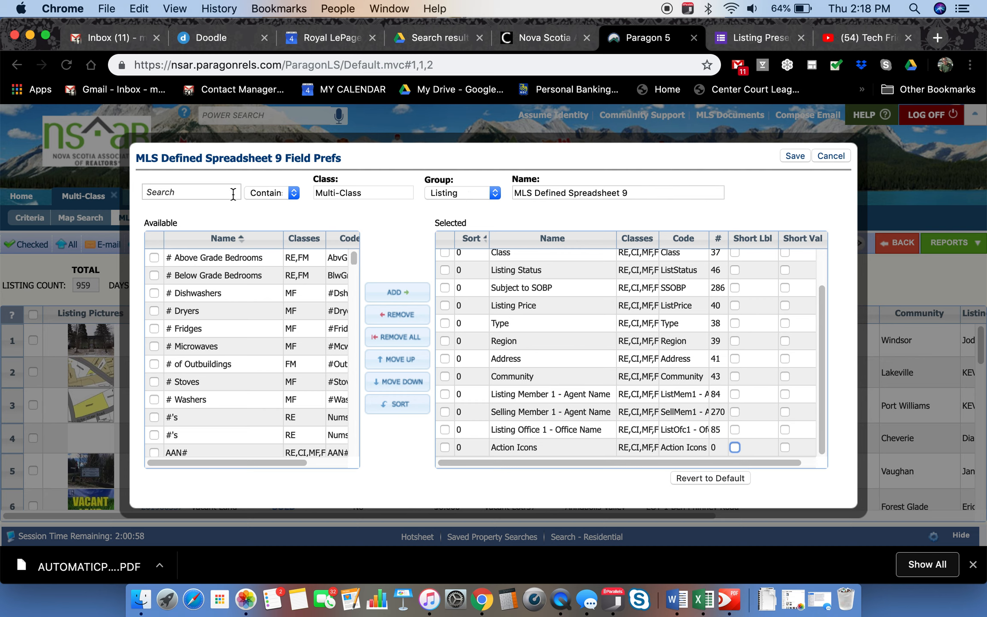
pyautogui.click(220, 189)
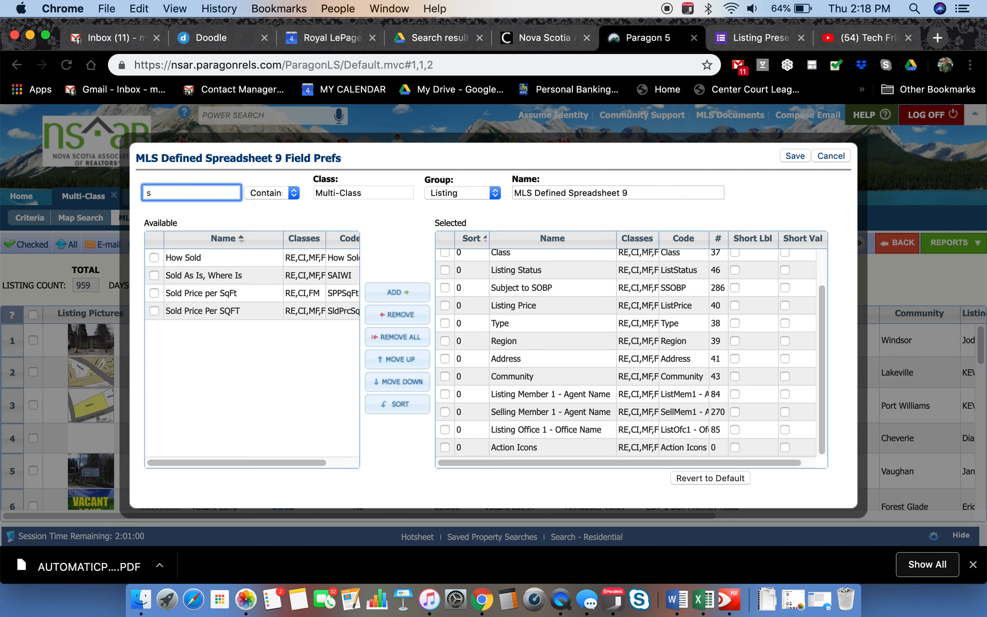
pyautogui.click(206, 258)
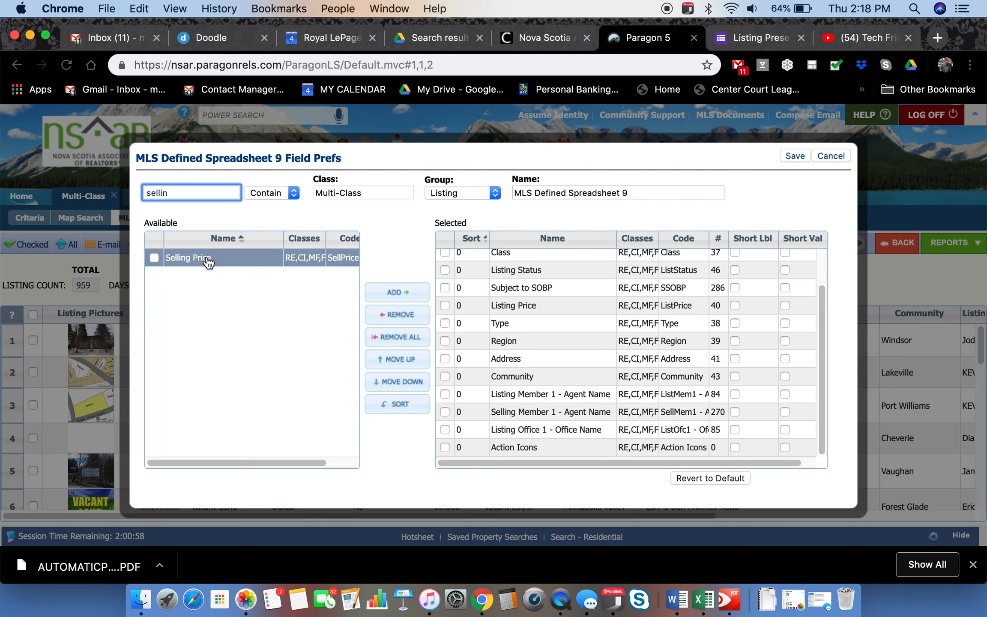
pyautogui.click(385, 292)
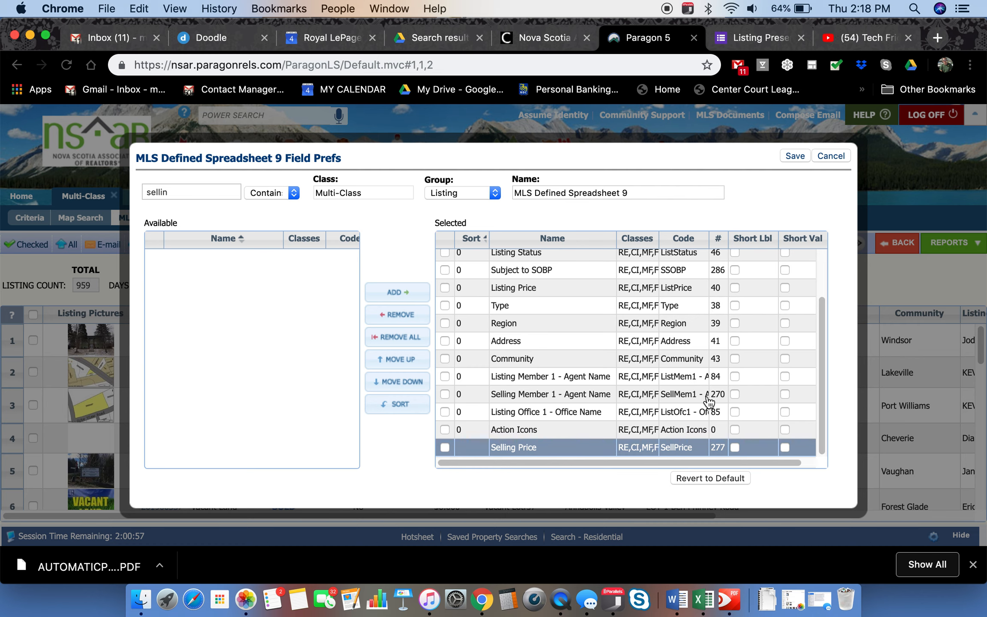
# Examine the available fields in the Office, Team and Features groups, clearing the search text for the last one
pyautogui.click(494, 195)
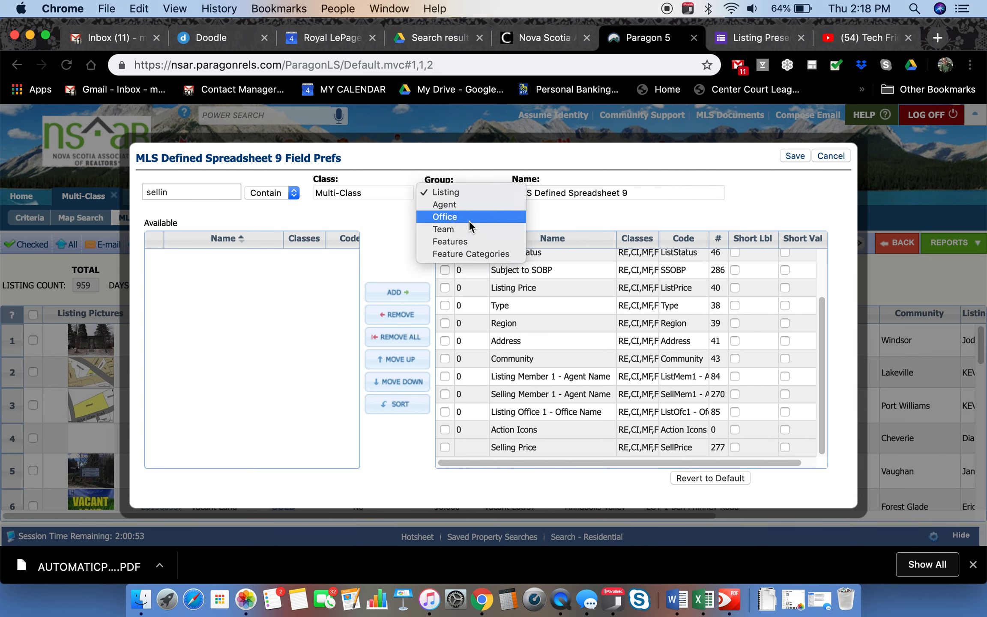
pyautogui.click(449, 217)
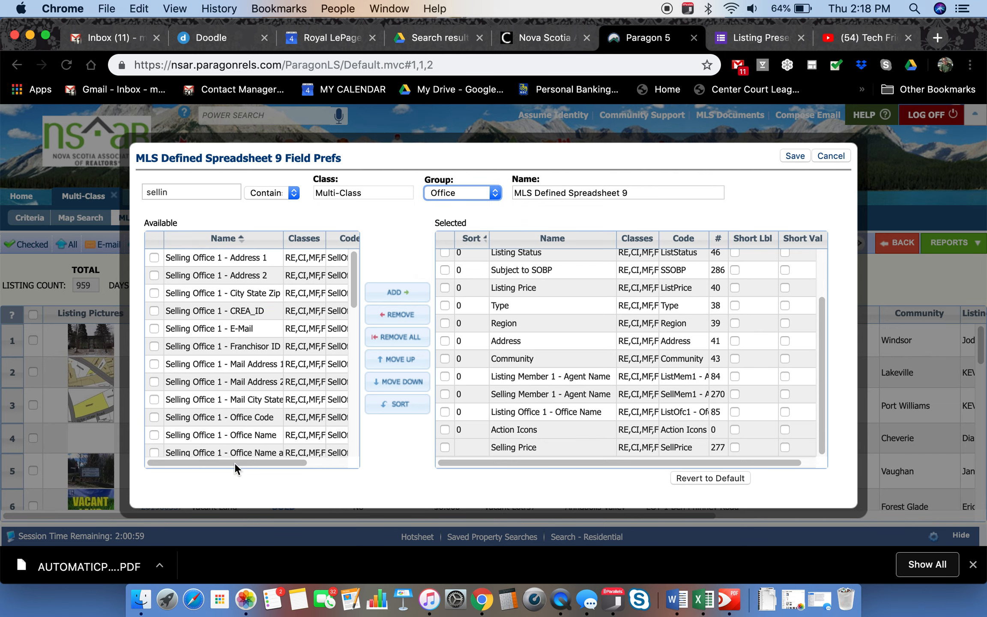
pyautogui.click(496, 193)
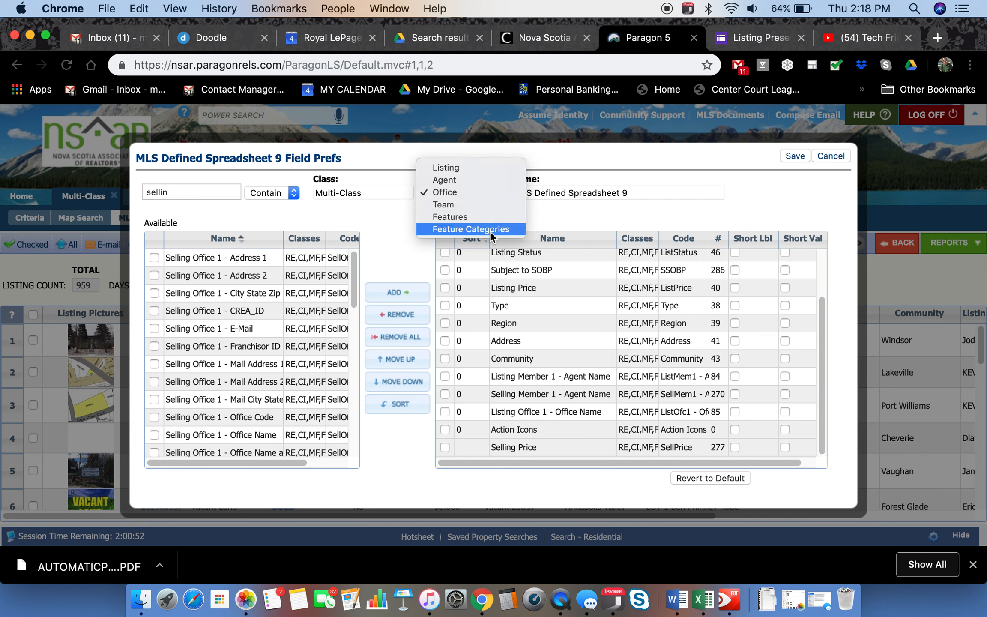
pyautogui.click(473, 204)
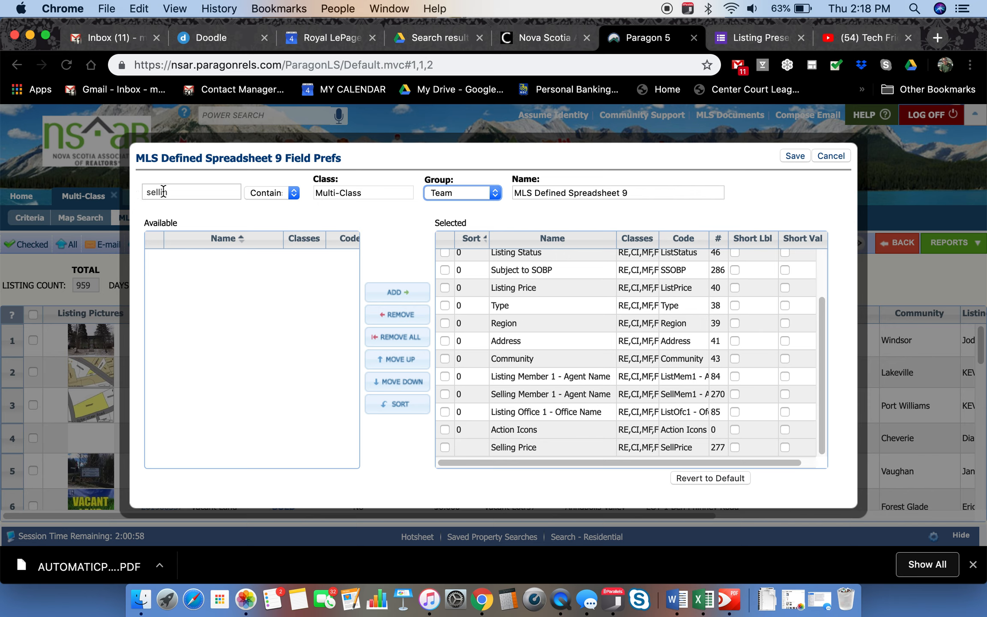
pyautogui.moveTo(172, 192); pyautogui.dragTo(142, 196)
pyautogui.press('BackSpace')
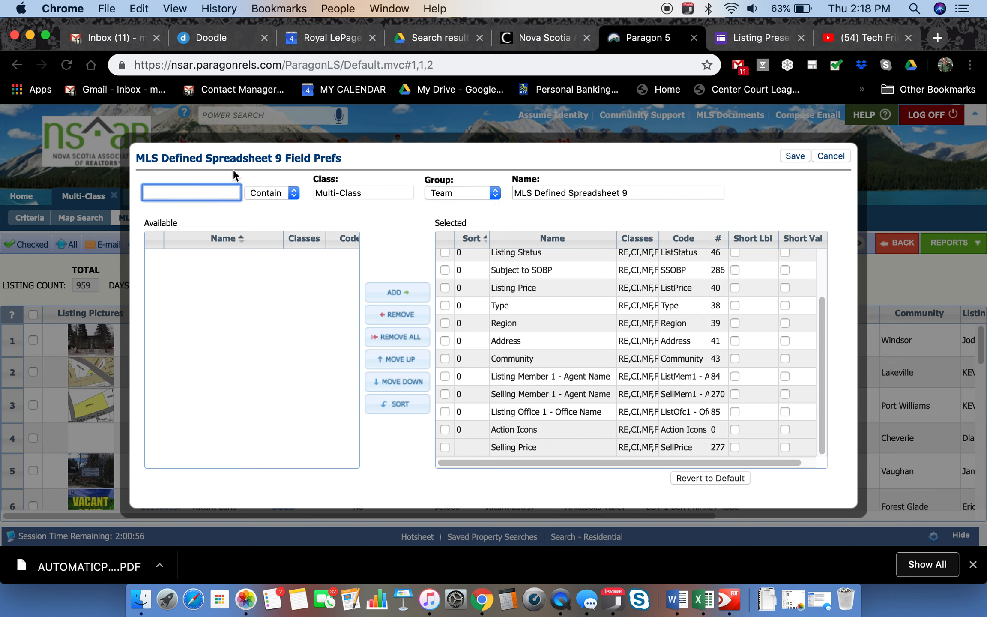
pyautogui.click(479, 199)
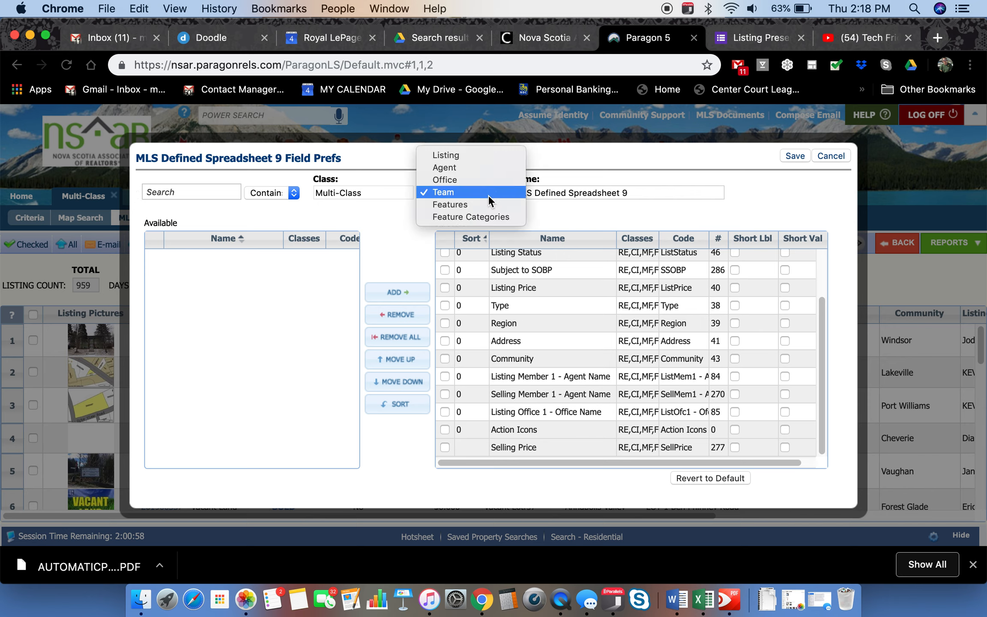
pyautogui.click(469, 205)
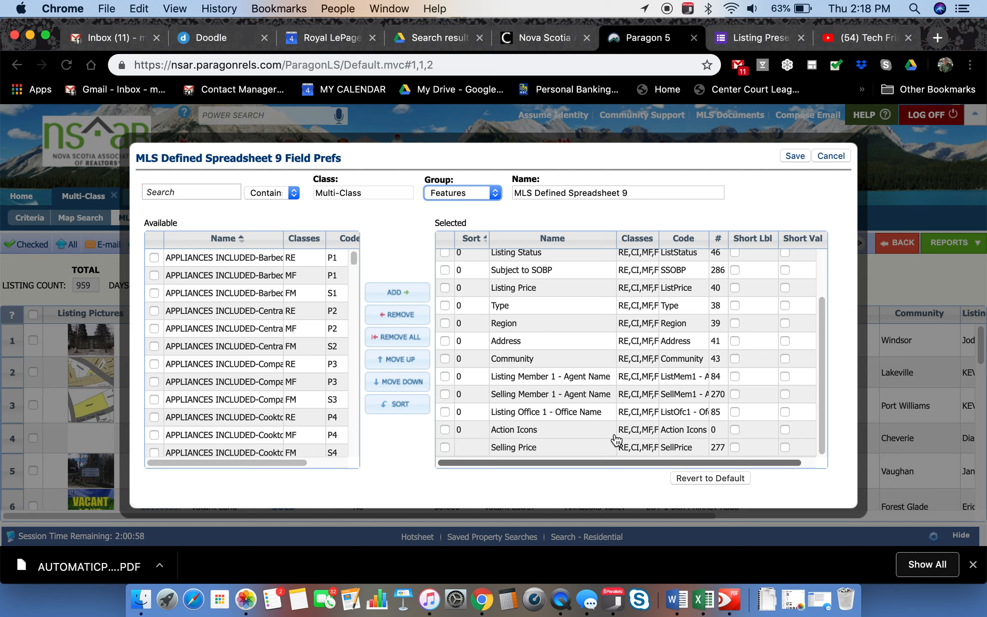
# Save the field preferences and move the Selling Price column directly after Listing Price in the report
pyautogui.click(795, 159)
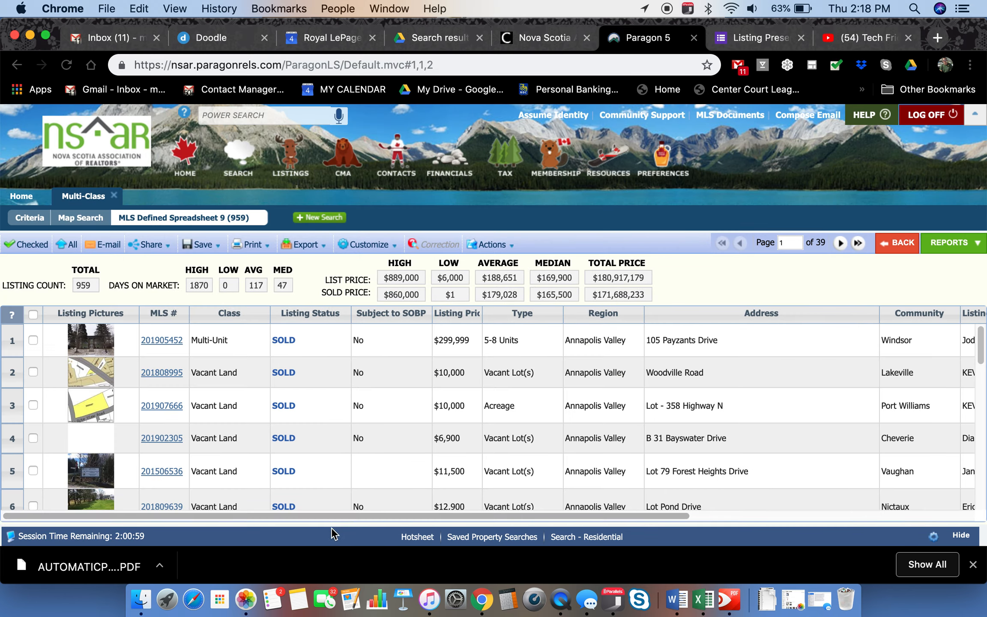
pyautogui.moveTo(323, 516); pyautogui.dragTo(658, 515)
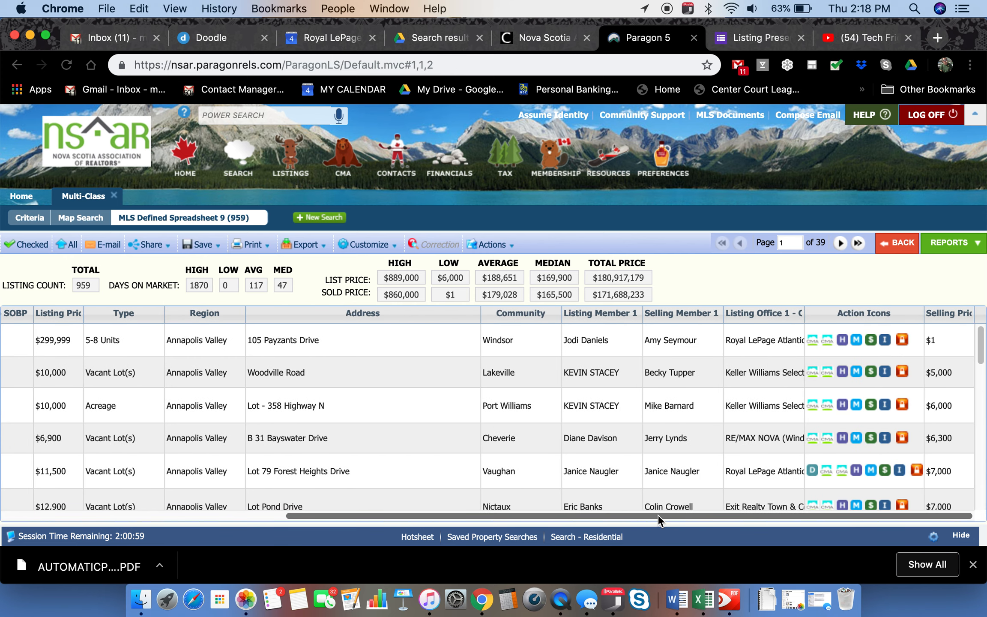
pyautogui.moveTo(945, 317)
pyautogui.mouseDown()
pyautogui.moveTo(431, 338)
pyautogui.moveTo(95, 312)
pyautogui.mouseUp()
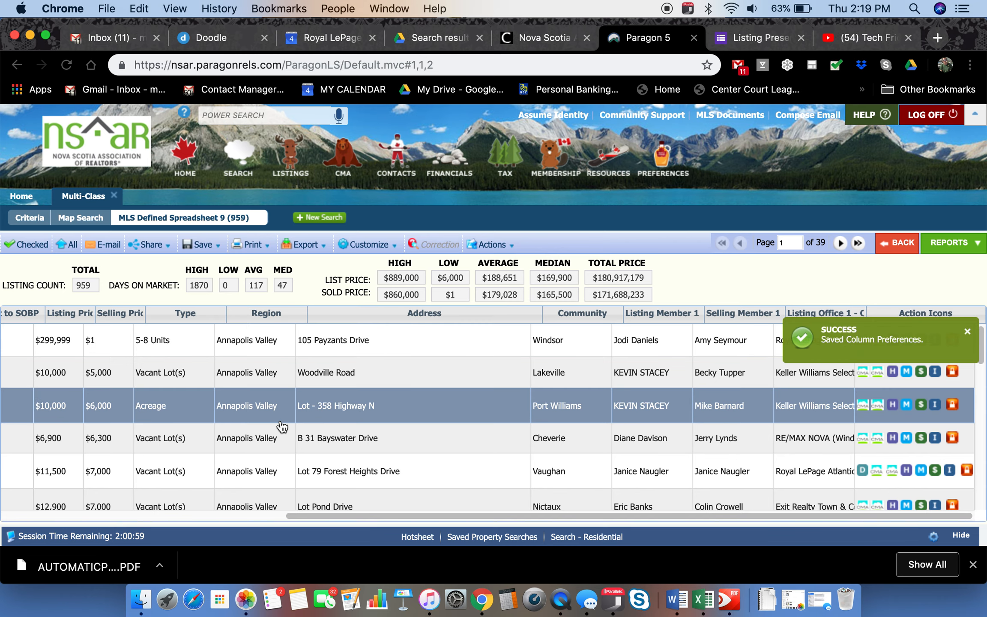
pyautogui.click(967, 332)
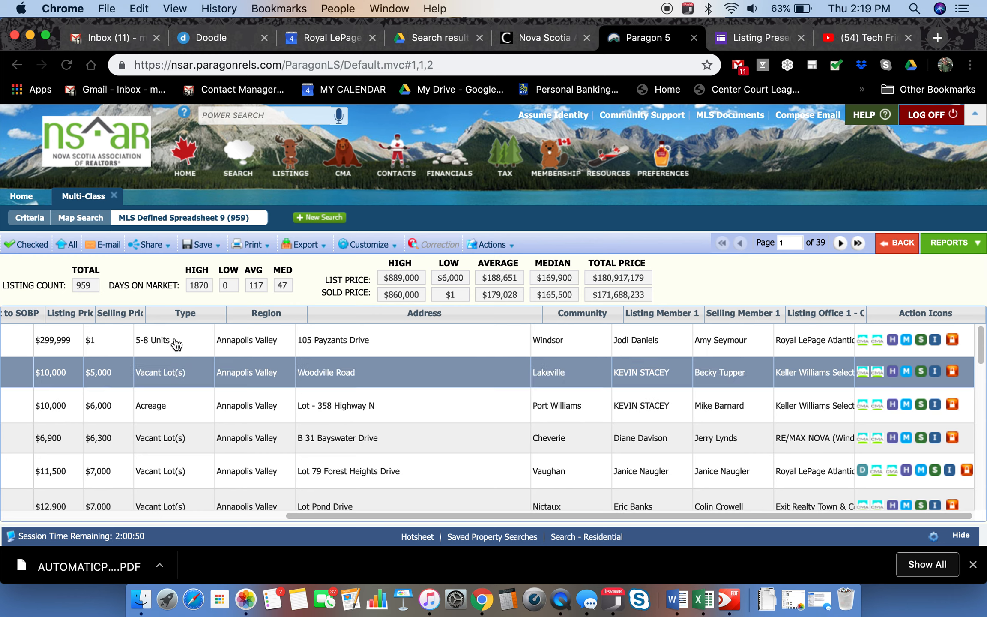
# Export all listings to CSV with the MLS Defined Spreadsheet 9 layout and open the downloaded file in Excel
pyautogui.click(366, 244)
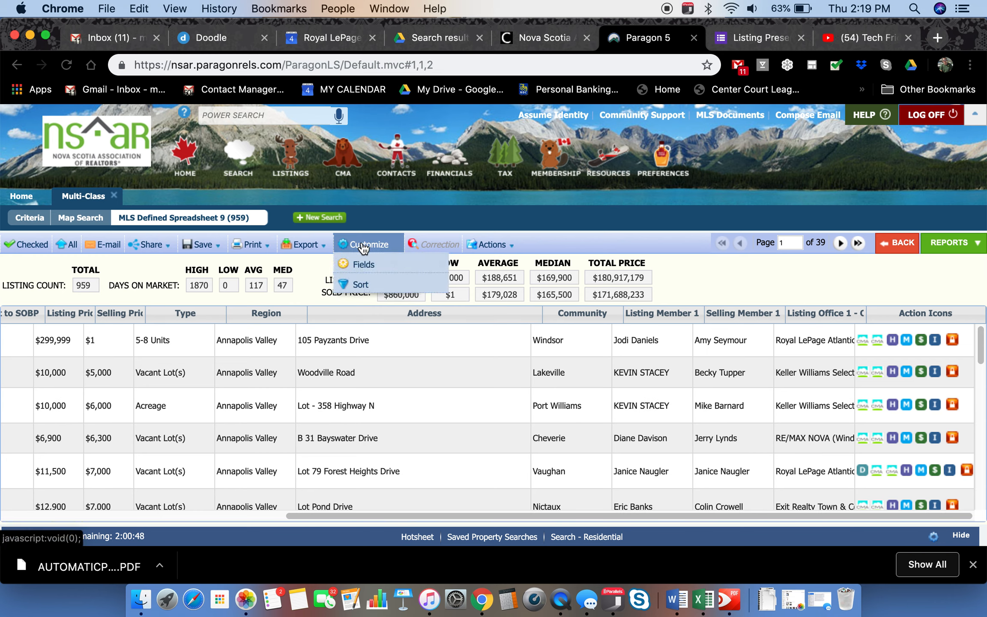
pyautogui.click(302, 244)
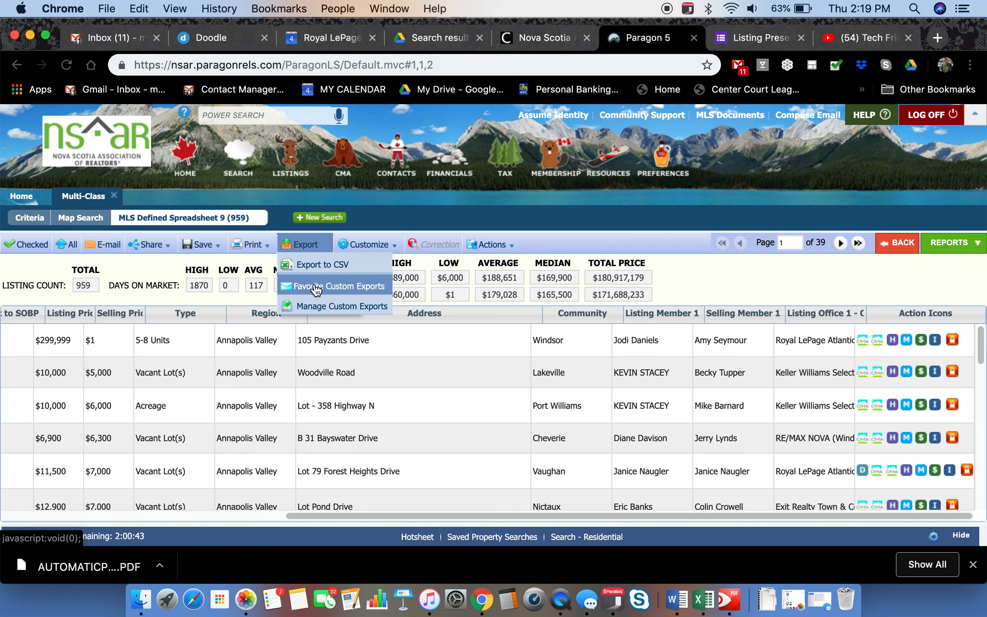
pyautogui.click(319, 266)
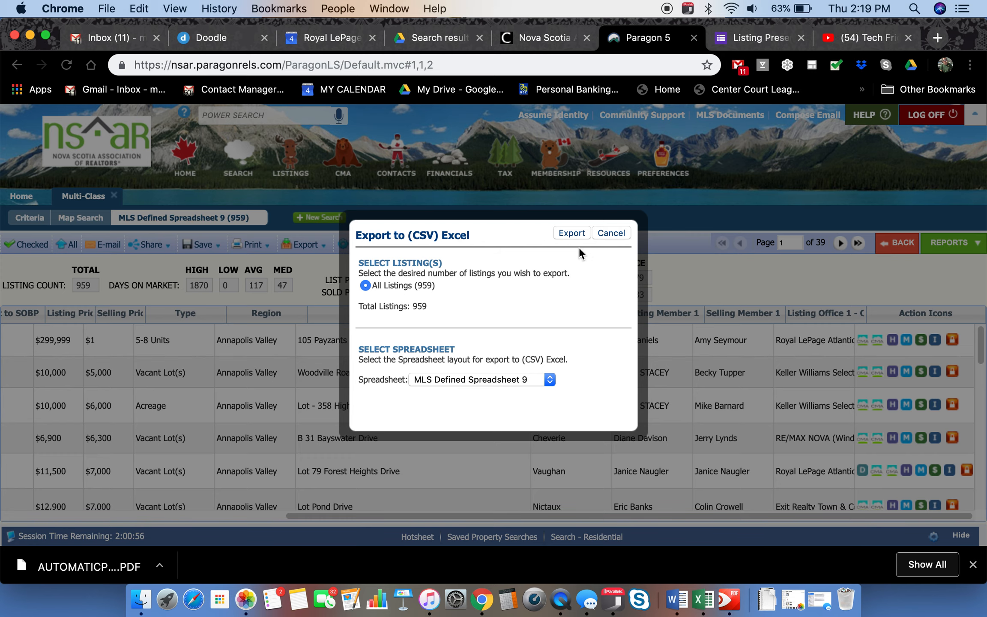
pyautogui.click(571, 234)
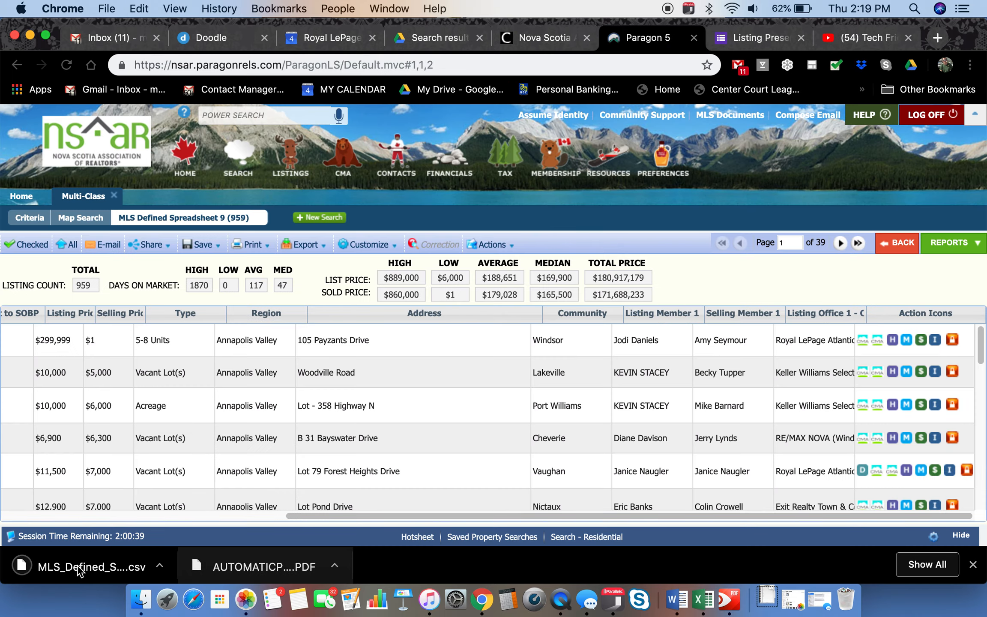
pyautogui.click(78, 570)
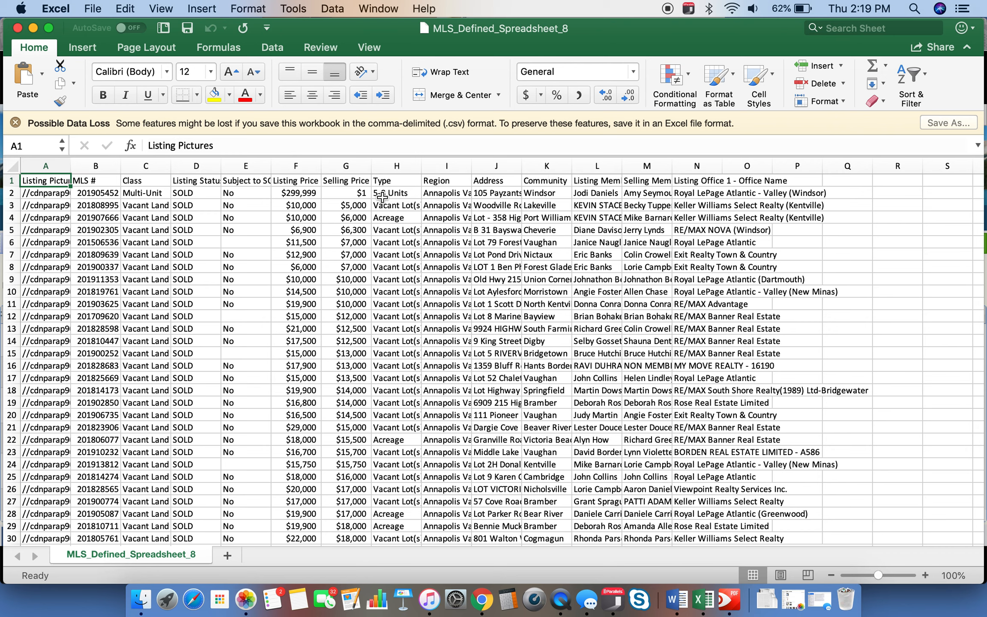
# Delete row 2, the Multi-Unit listing with the $1 selling price
pyautogui.rightClick(10, 193)
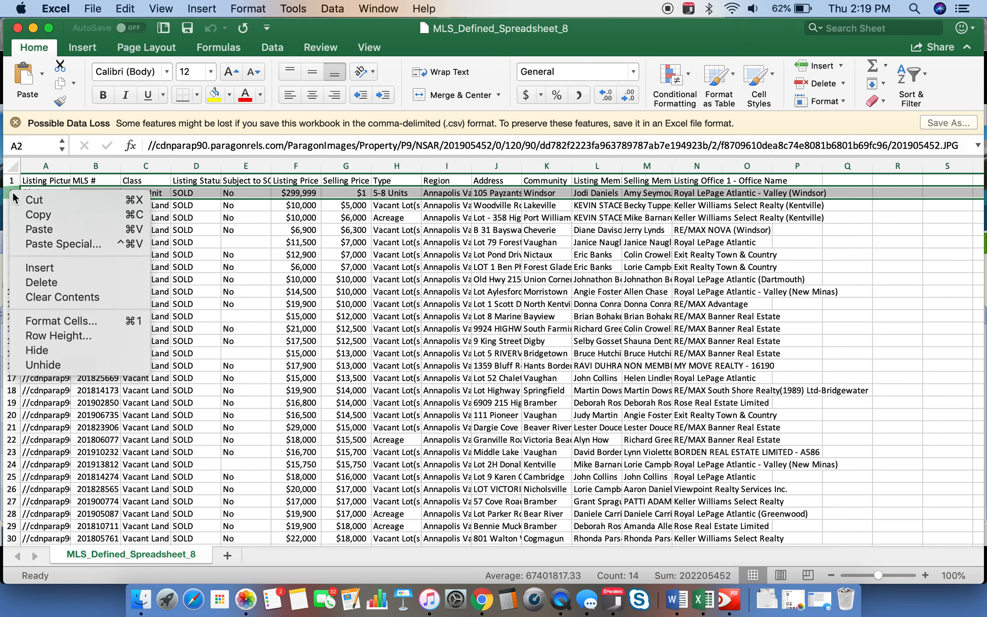
pyautogui.click(36, 283)
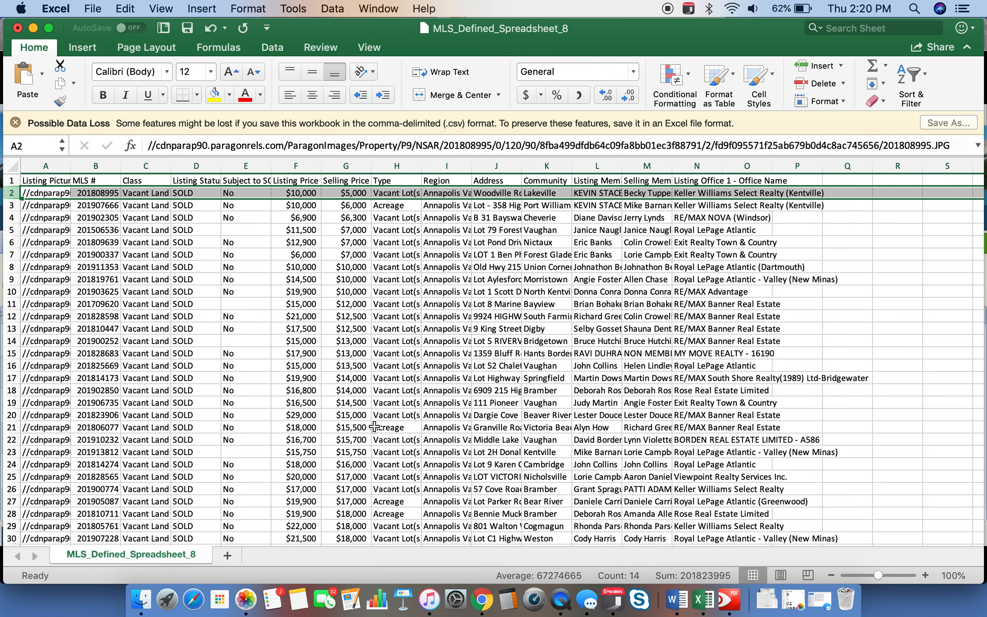
# Look through the exported listings down to the last row and return to the header row
pyautogui.scroll(-20, 365, 426)
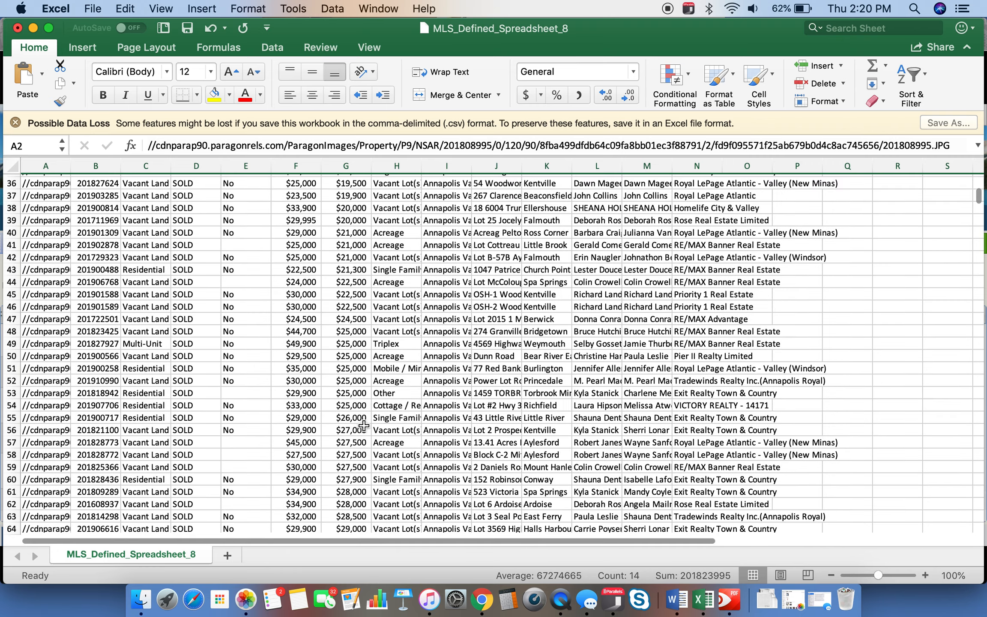
pyautogui.scroll(-20, 362, 423)
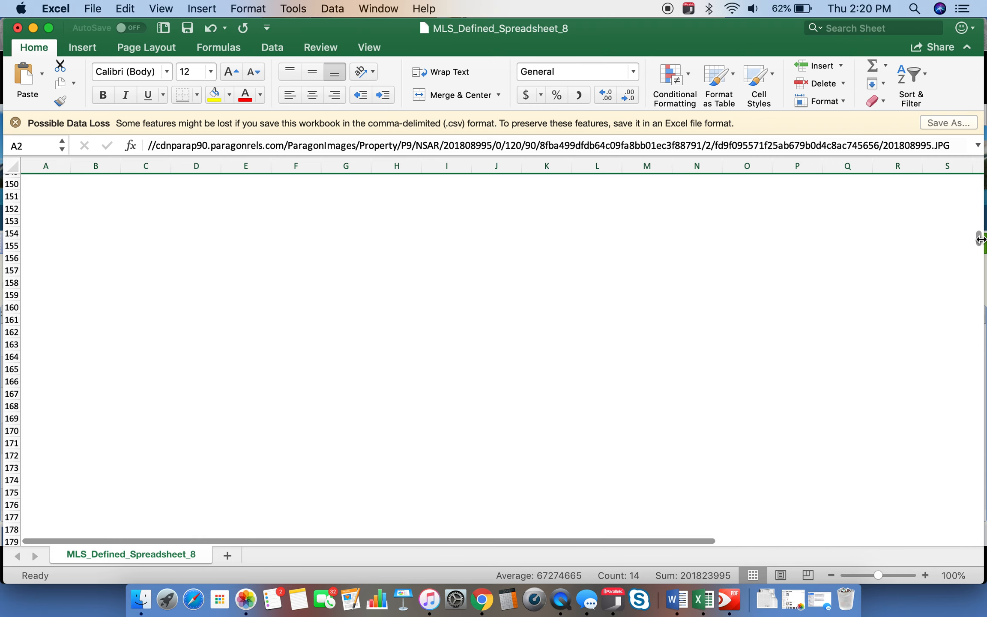
pyautogui.moveTo(979, 238); pyautogui.dragTo(979, 383)
pyautogui.moveTo(976, 467); pyautogui.dragTo(976, 532)
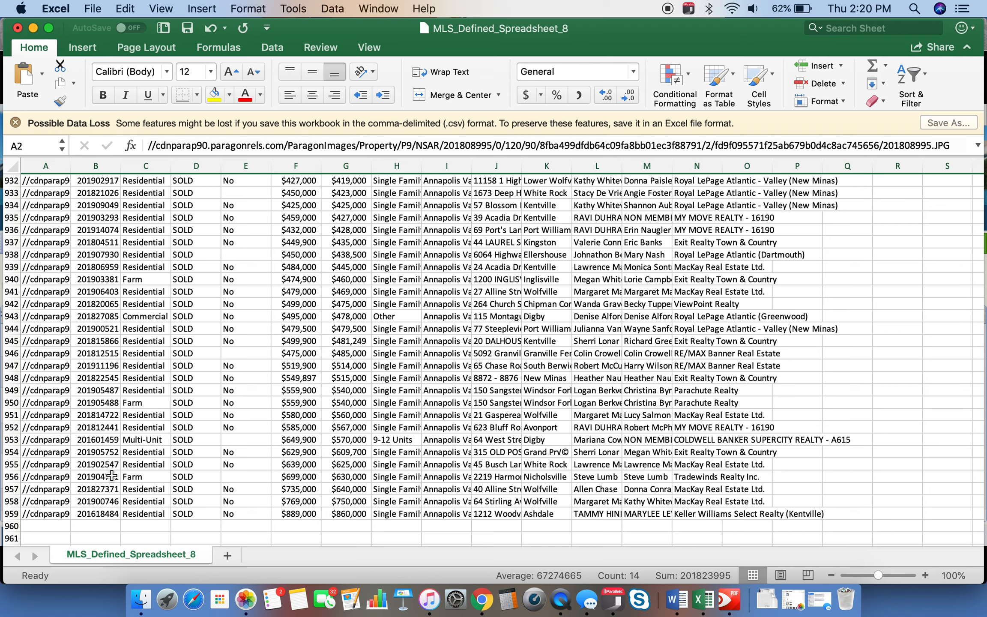
pyautogui.scroll(3, 364, 249)
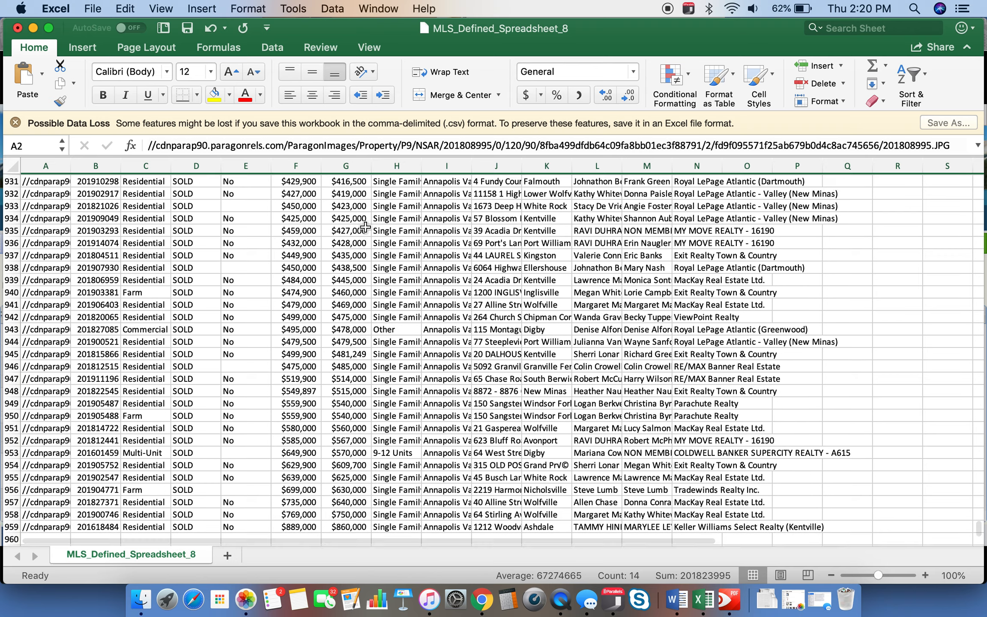
pyautogui.scroll(20, 372, 235)
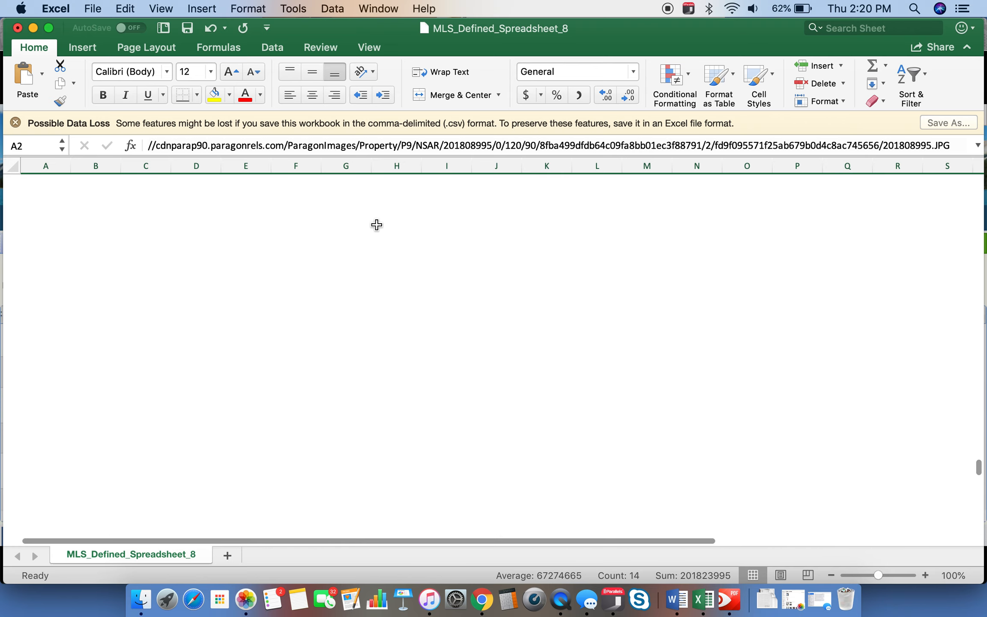
pyautogui.scroll(20, 377, 221)
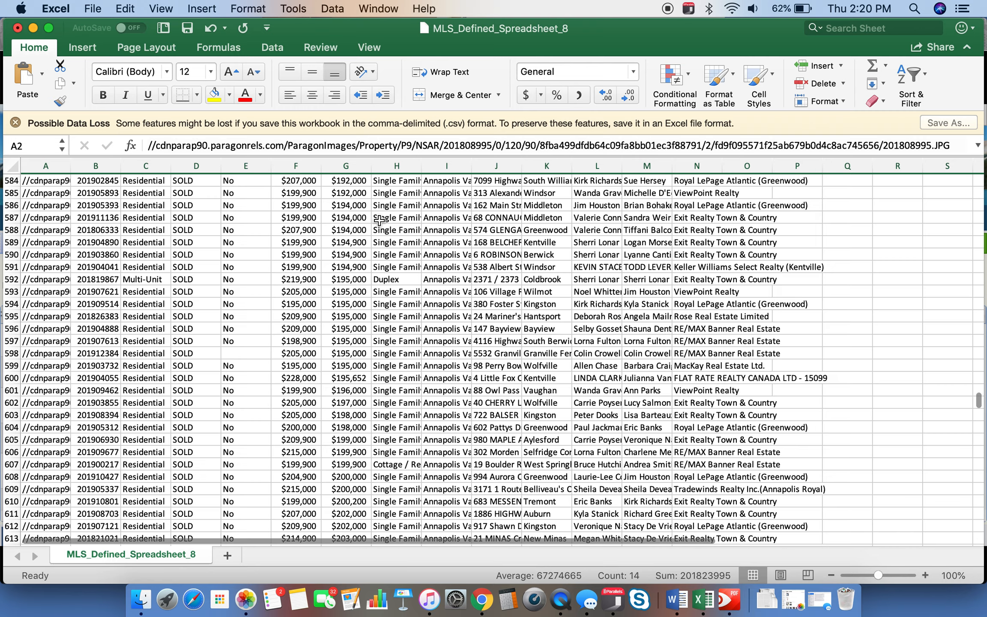
pyautogui.scroll(20, 378, 220)
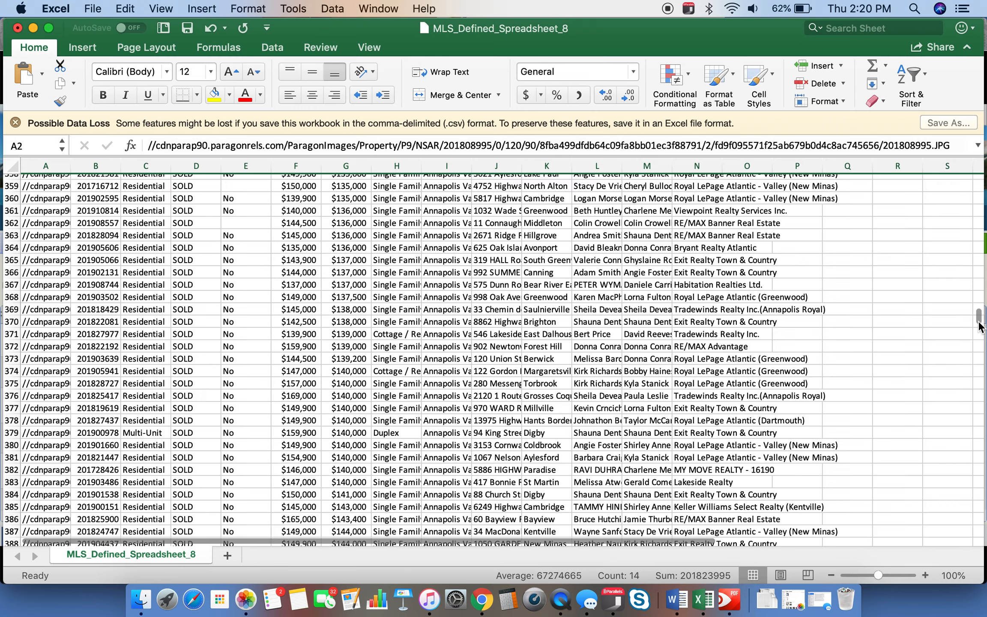
pyautogui.moveTo(979, 321); pyautogui.dragTo(979, 286)
pyautogui.moveTo(984, 193); pyautogui.dragTo(983, 182)
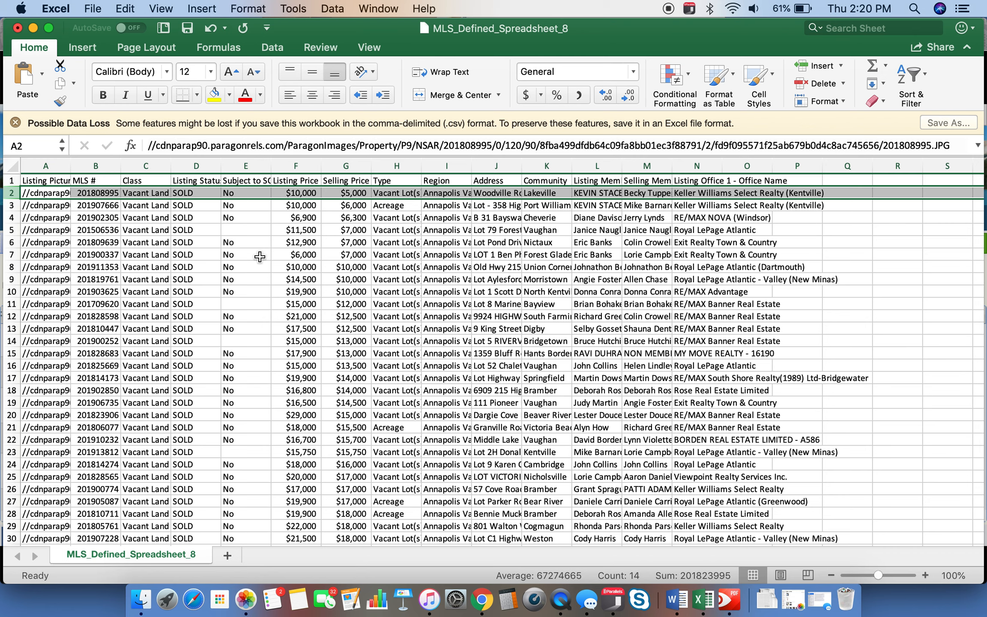
# Convert the listing data in A1:N959 into a table with headers
pyautogui.click(105, 231)
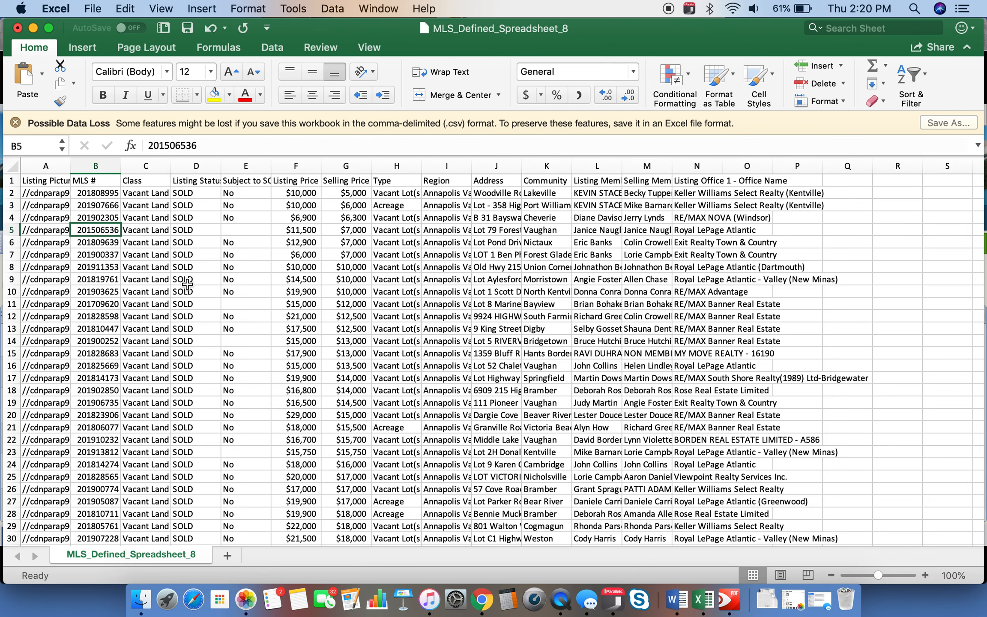
pyautogui.click(83, 48)
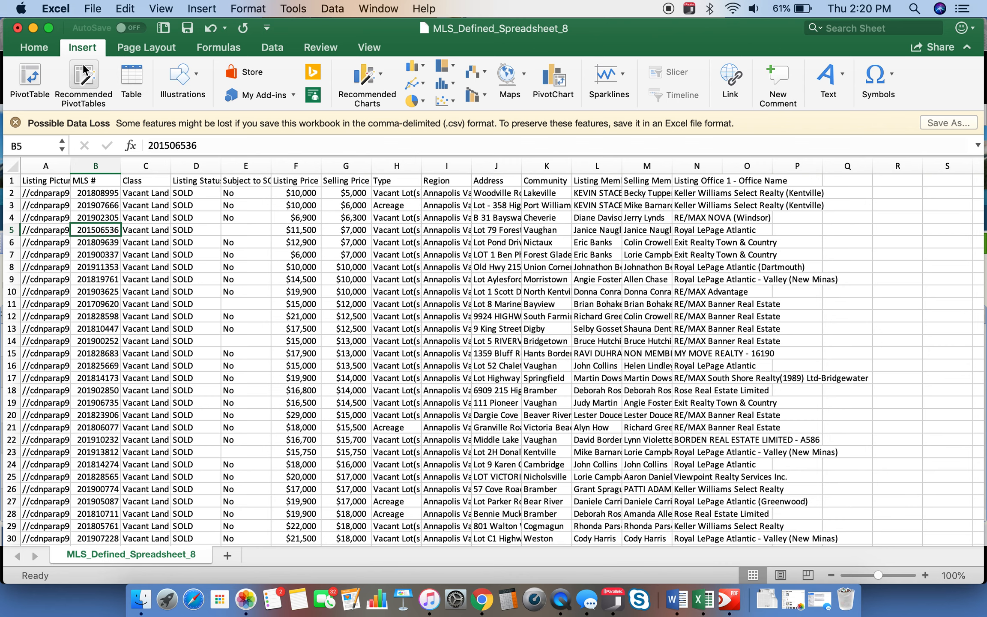
pyautogui.click(203, 9)
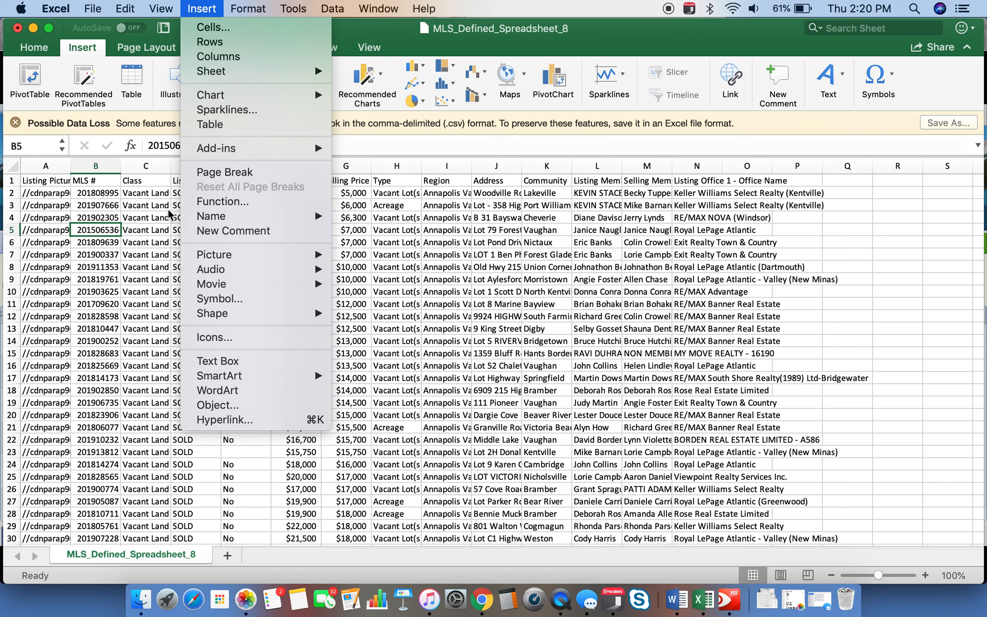
pyautogui.click(132, 75)
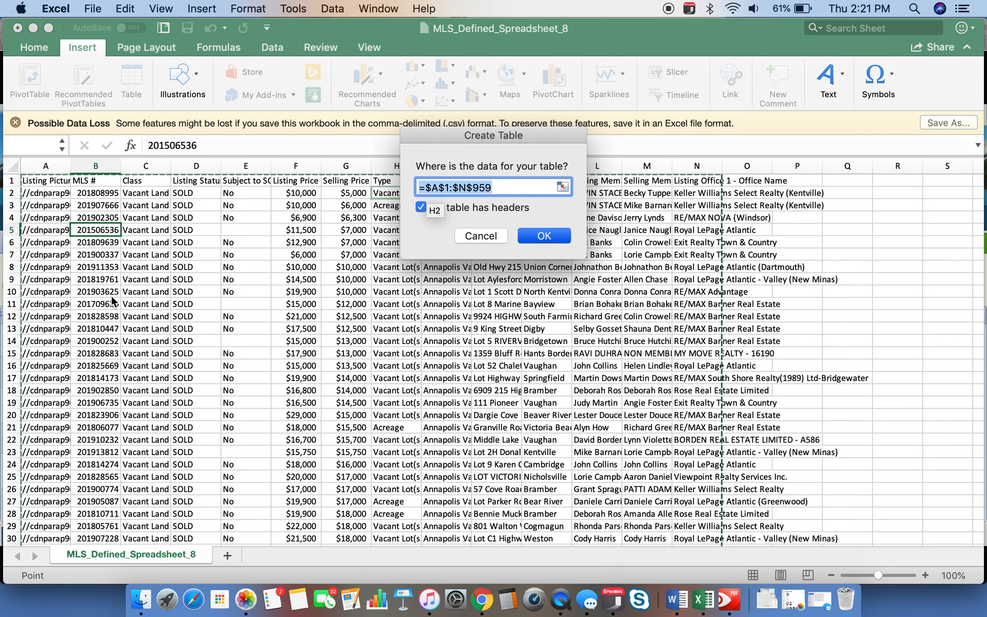
pyautogui.press('Return')
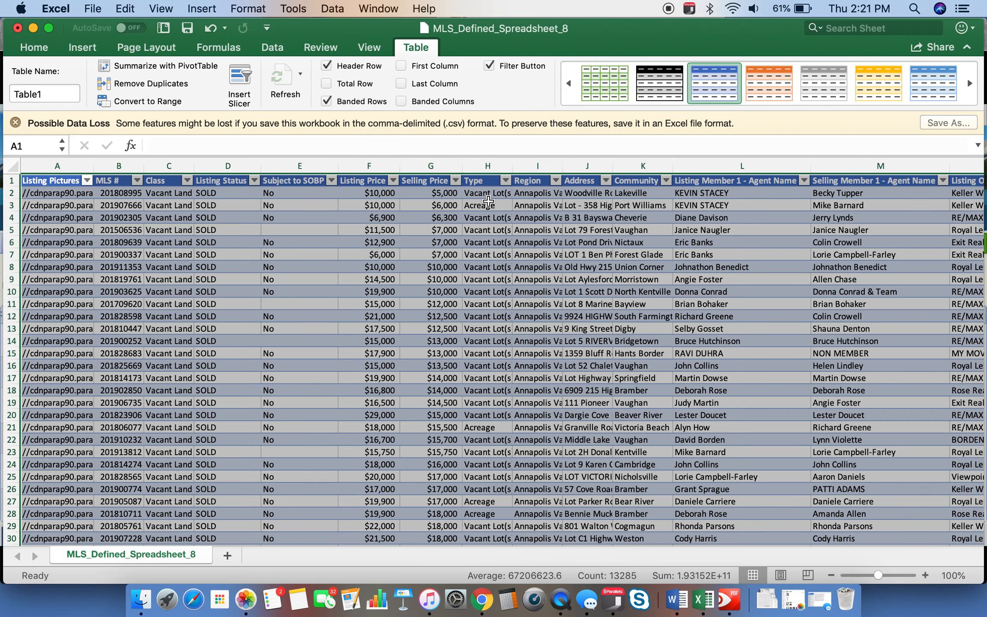
# Review the sort and filter options of the Selling Price column, then close them without applying any
pyautogui.click(433, 304)
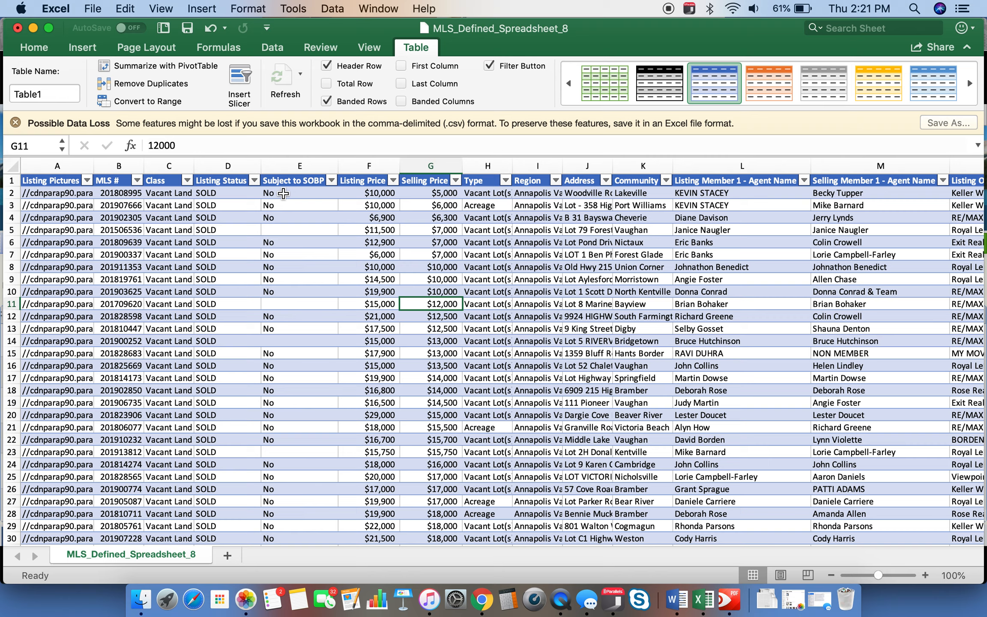
pyautogui.click(456, 181)
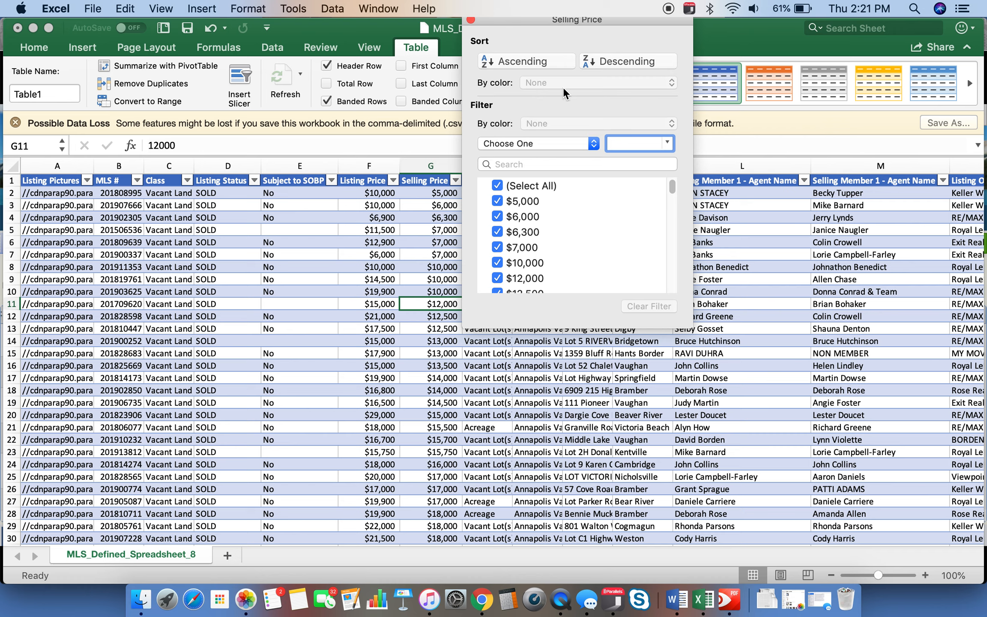
pyautogui.click(470, 21)
pyautogui.click(445, 363)
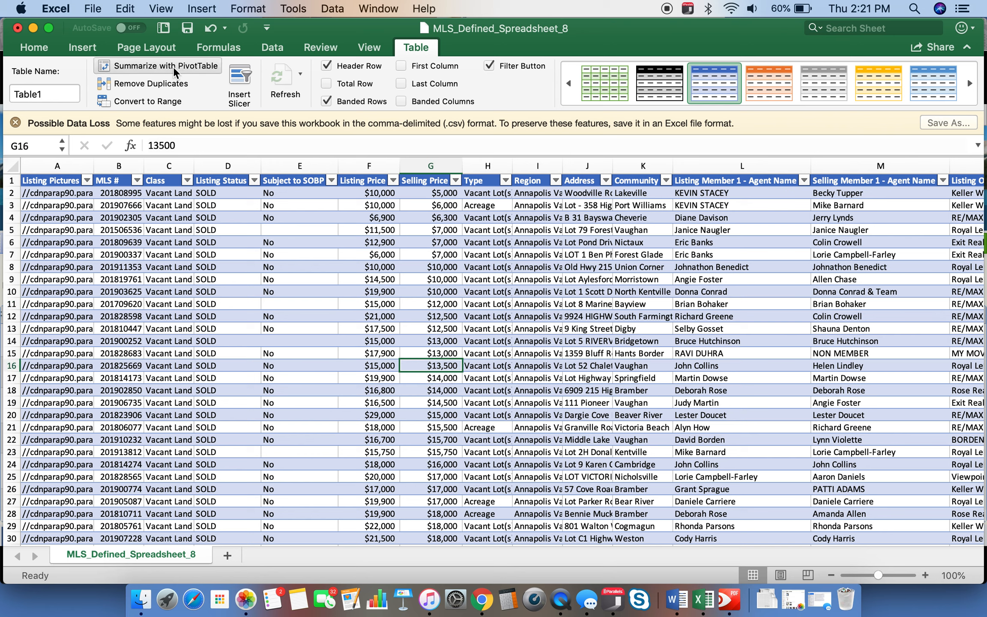
# Create a PivotTable from Table1 on a new worksheet
pyautogui.click(84, 48)
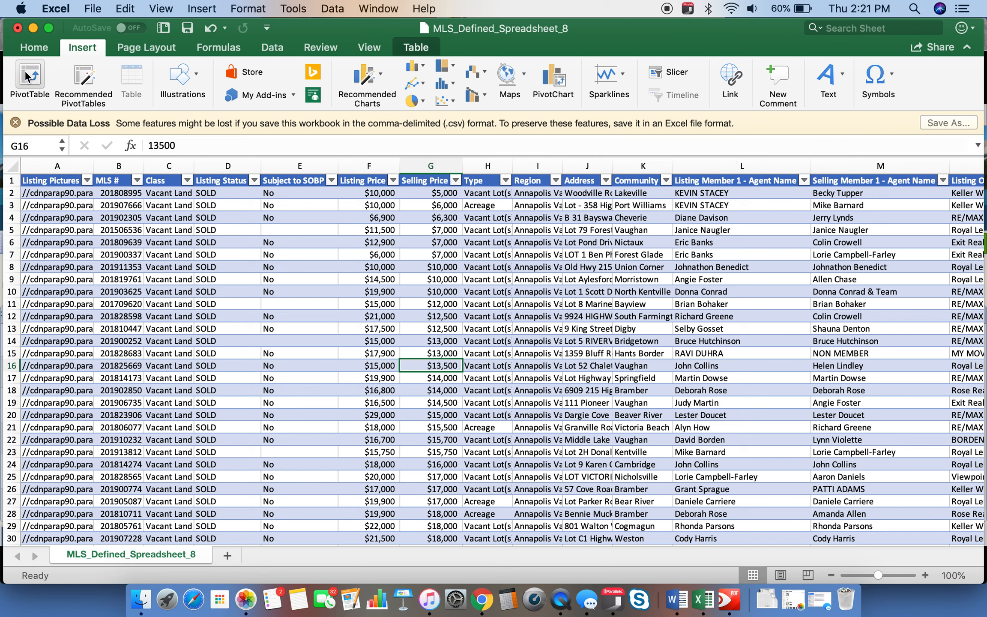
pyautogui.click(422, 50)
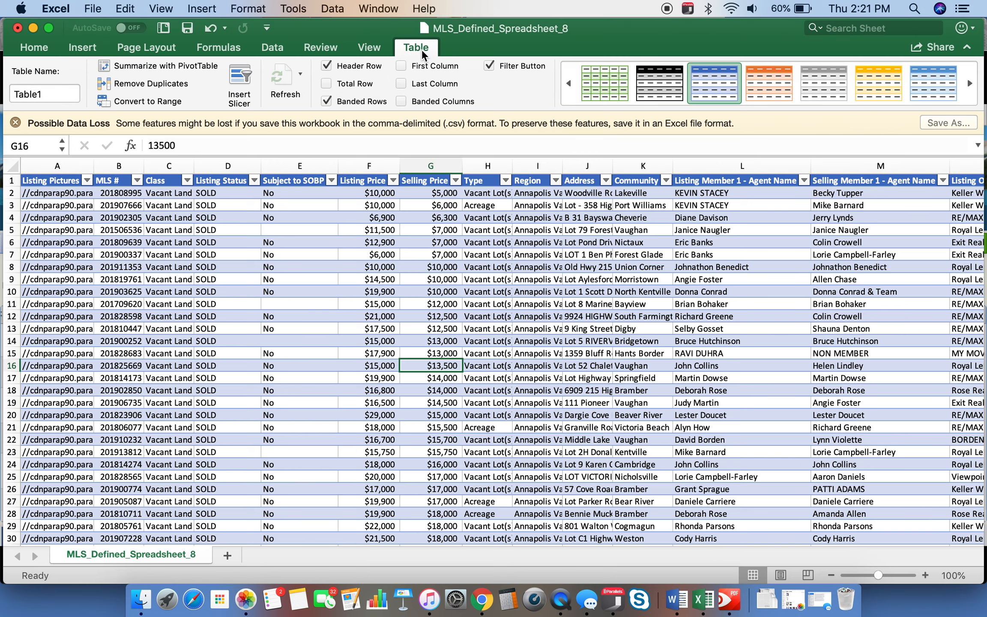
pyautogui.click(182, 65)
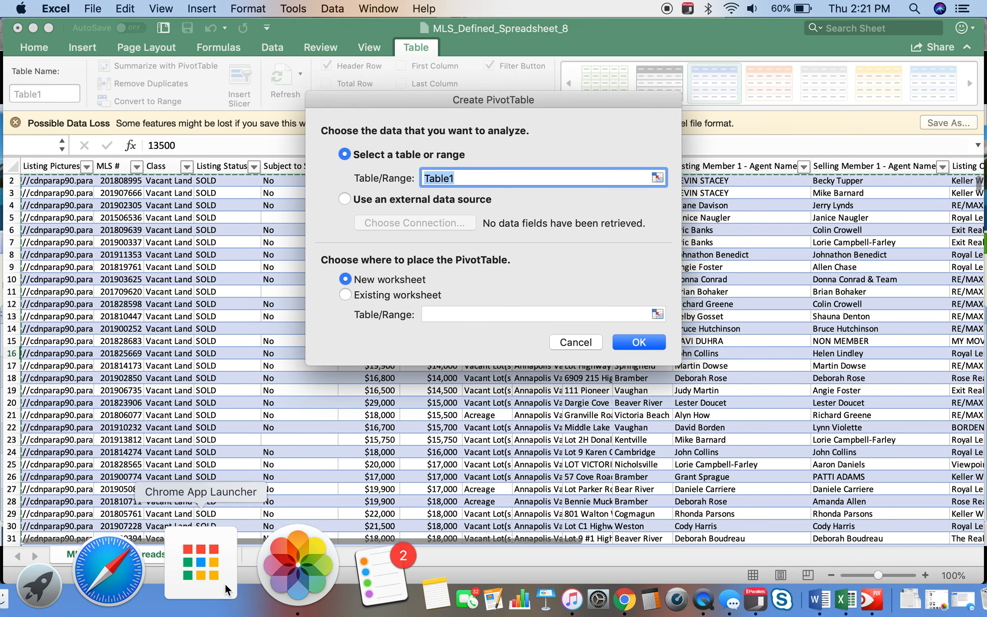
pyautogui.click(636, 345)
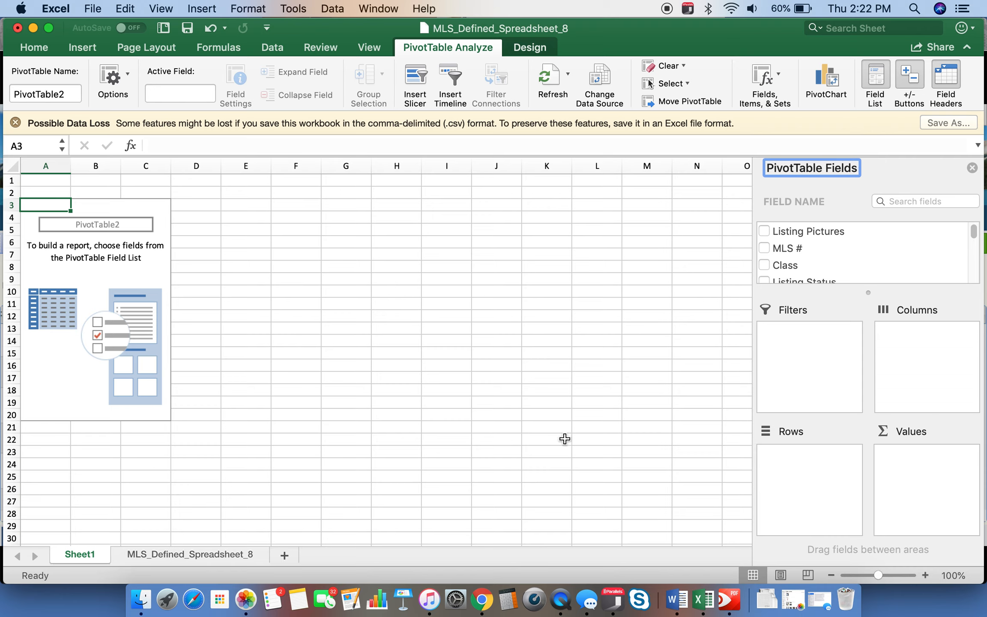
# Add the Listing Member 1 - Agent Name field to the PivotTable's rows
pyautogui.scroll(-3, 819, 266)
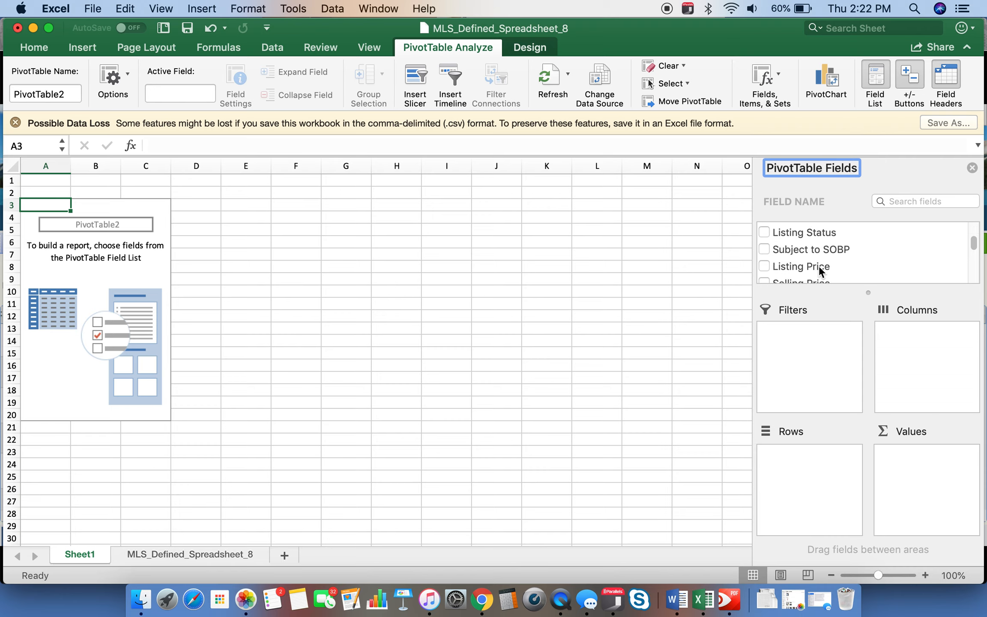
pyautogui.scroll(-1, 819, 265)
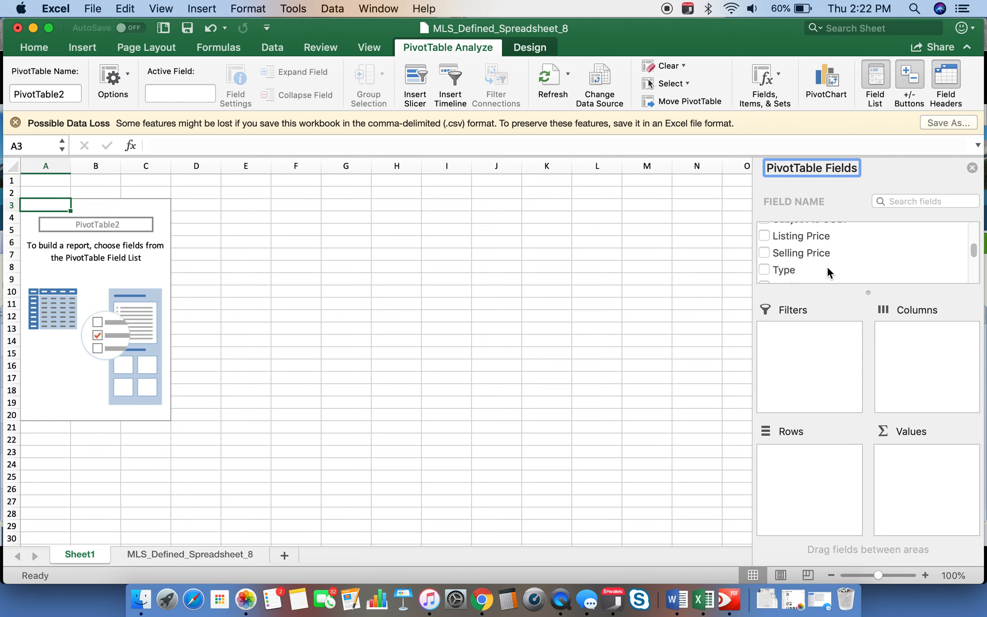
pyautogui.scroll(-1, 827, 266)
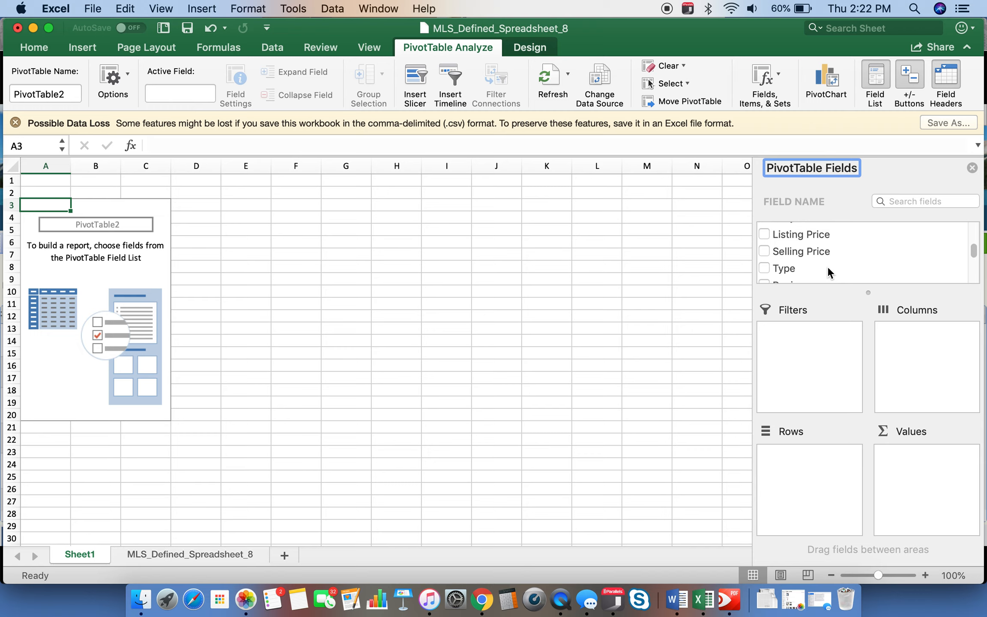
pyautogui.scroll(-5, 827, 266)
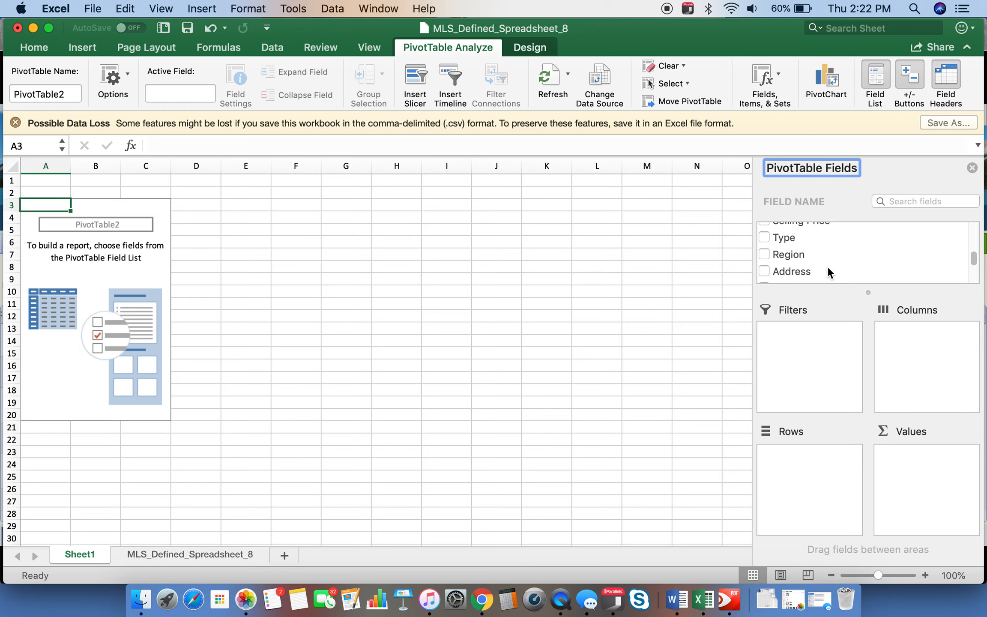
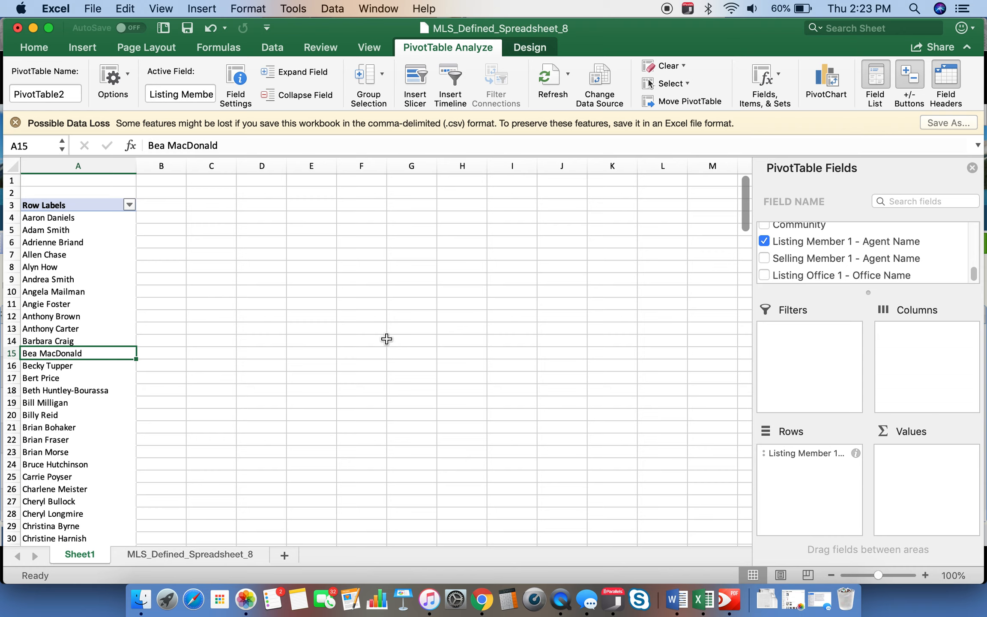
# Add the Listing Price field to the PivotTable's values
pyautogui.scroll(4, 797, 270)
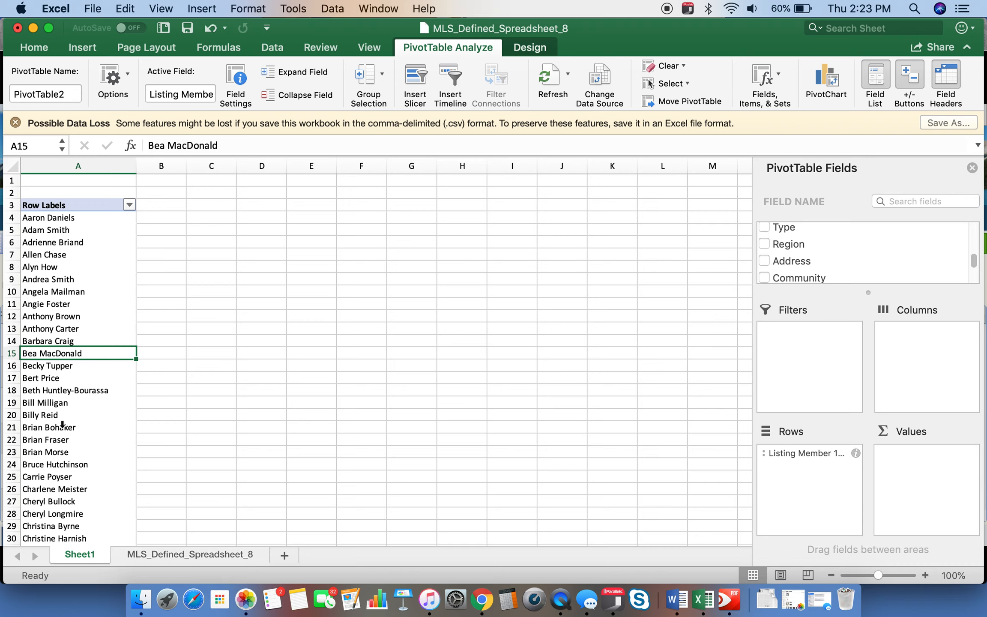
pyautogui.scroll(-3, 805, 257)
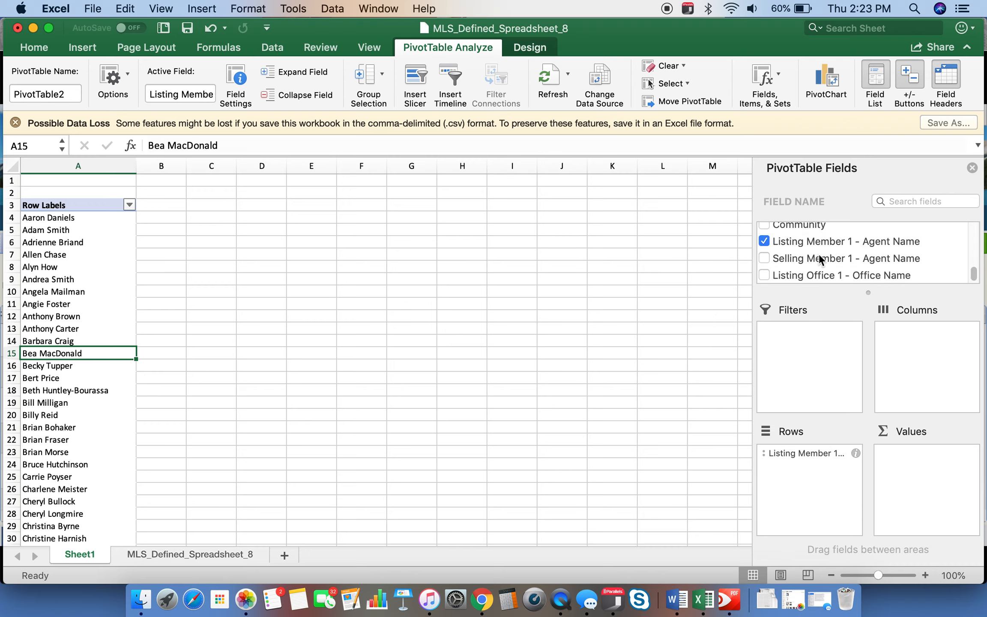
pyautogui.moveTo(973, 276); pyautogui.dragTo(972, 238)
pyautogui.moveTo(802, 262); pyautogui.dragTo(919, 452)
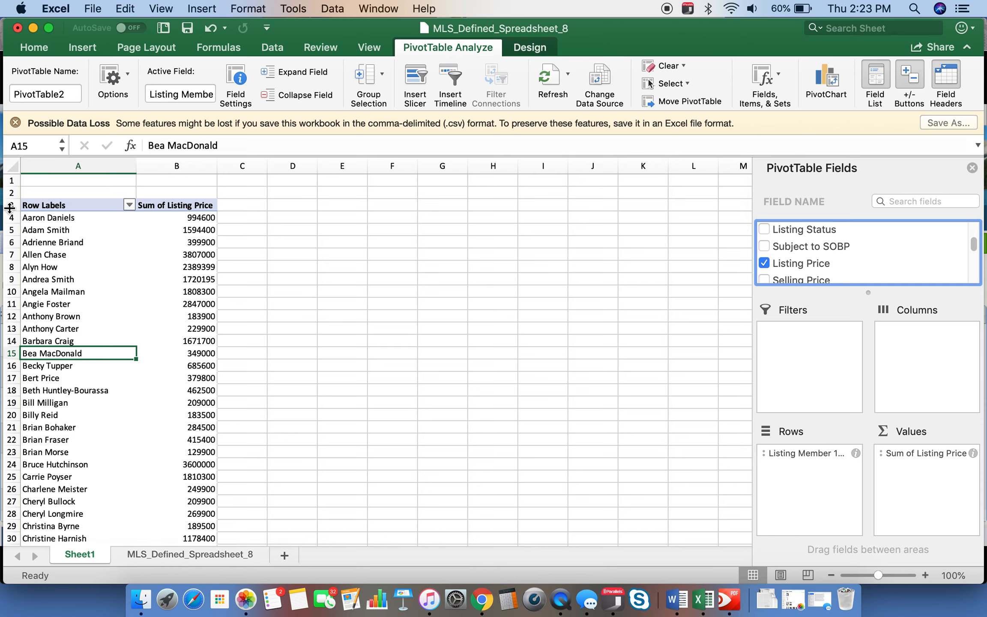
pyautogui.click(38, 217)
pyautogui.click(173, 217)
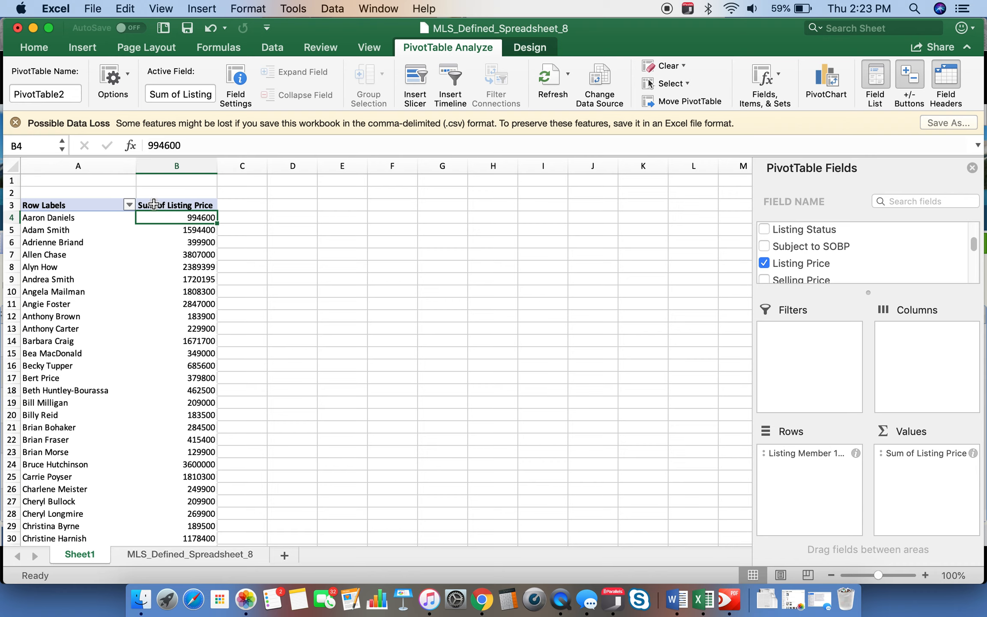
# Summarize the Listing Price values by Average instead of Sum
pyautogui.click(973, 453)
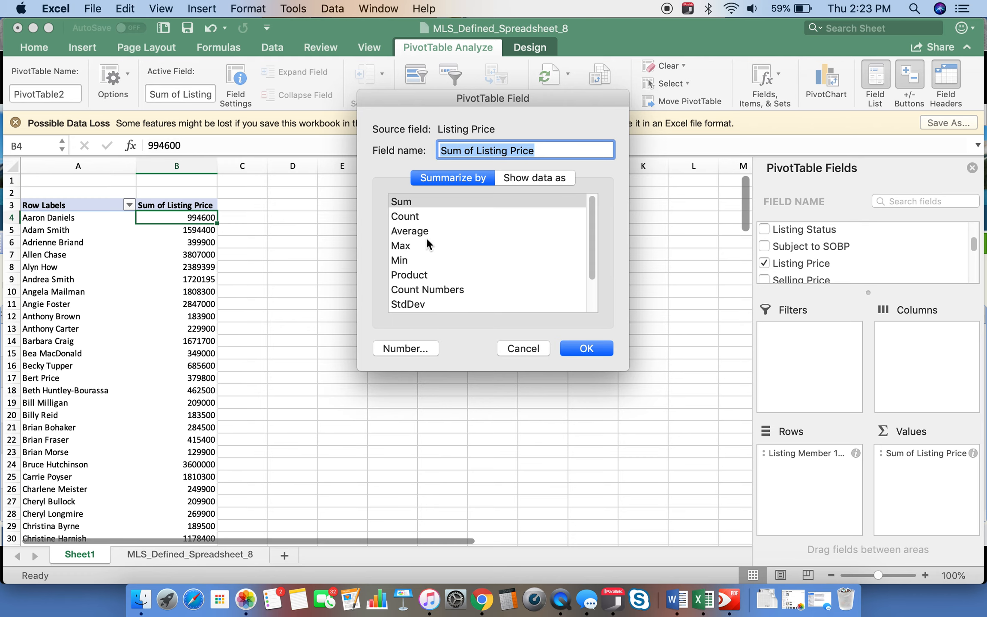
pyautogui.click(415, 232)
pyautogui.click(577, 345)
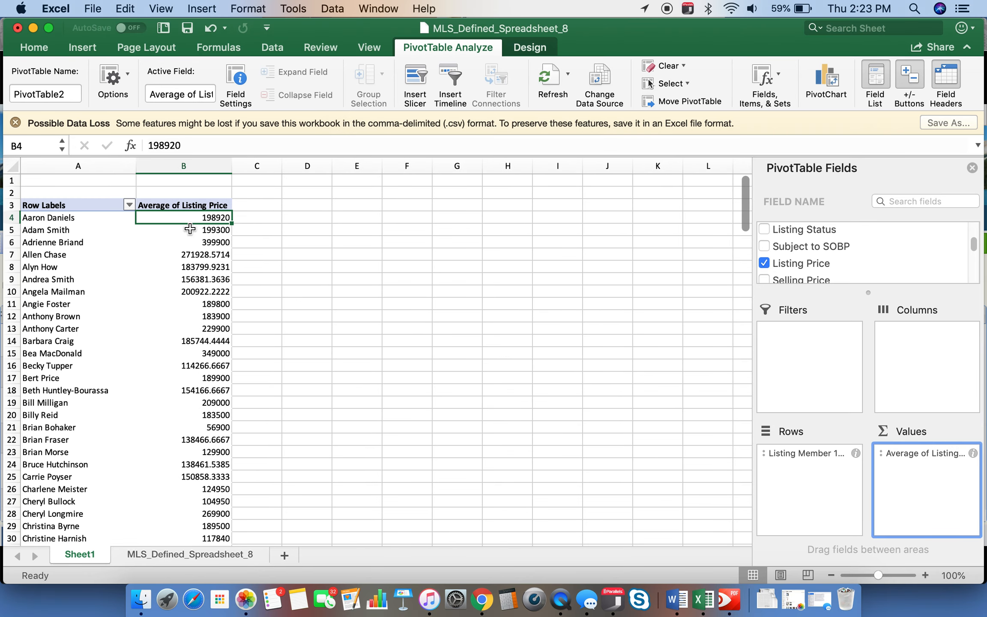
pyautogui.click(164, 219)
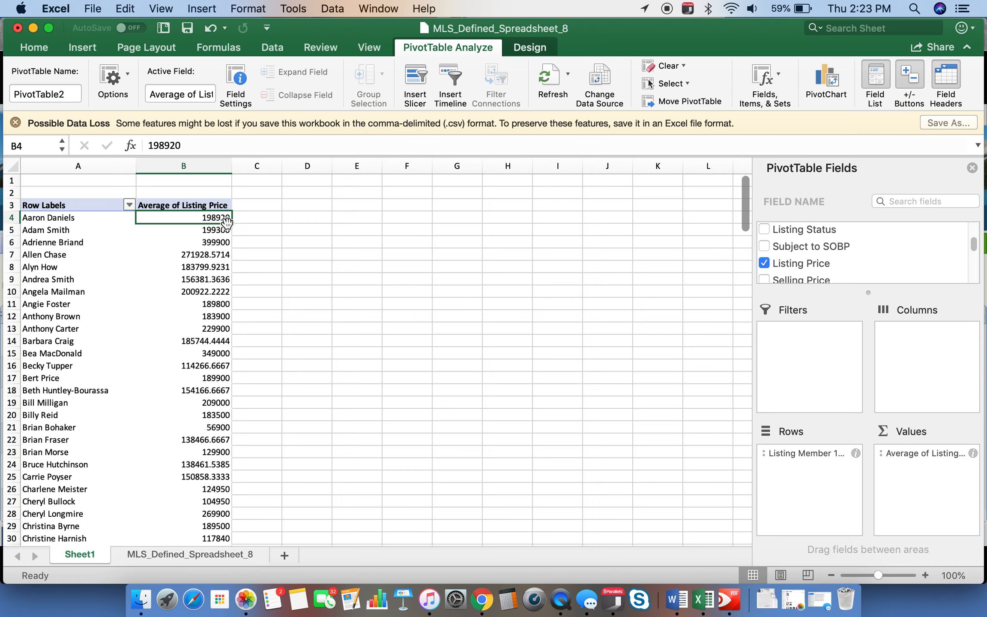
# Add the Selling Price field to the PivotTable's values and summarize it by Average
pyautogui.moveTo(788, 278); pyautogui.dragTo(931, 470)
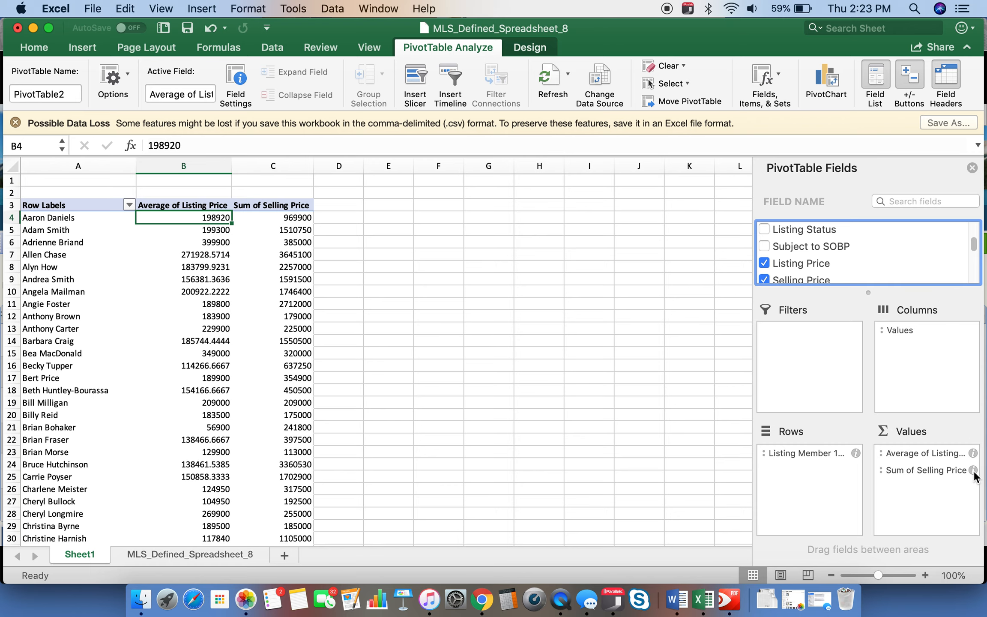
pyautogui.click(973, 471)
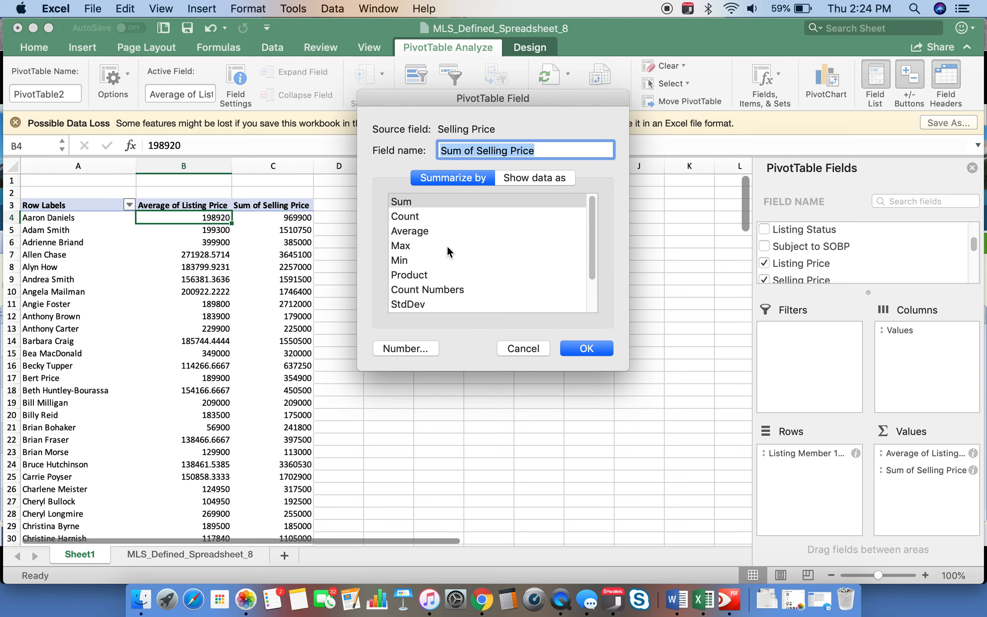
pyautogui.click(414, 232)
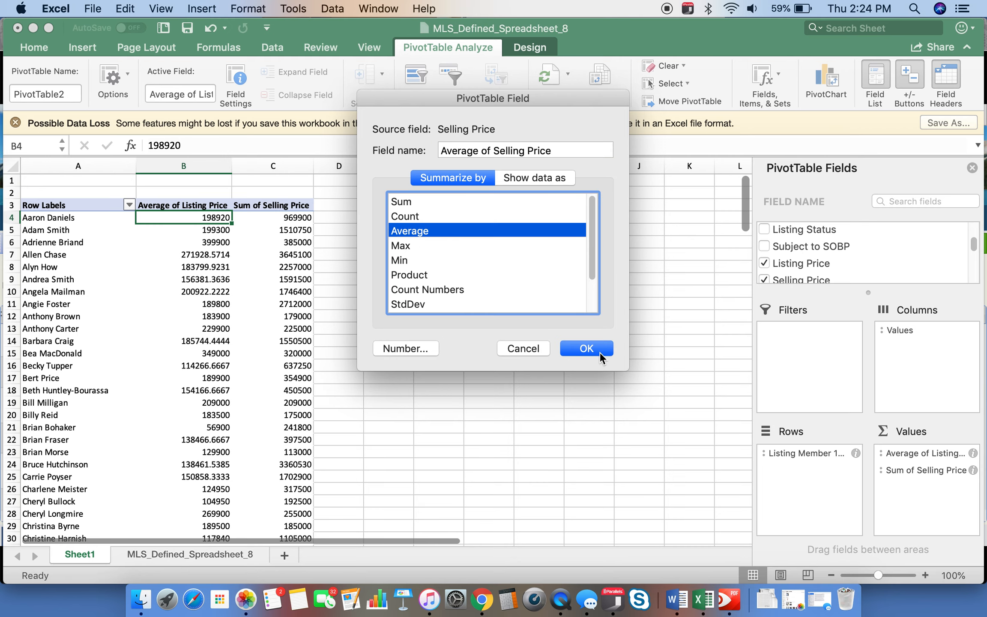
pyautogui.click(600, 351)
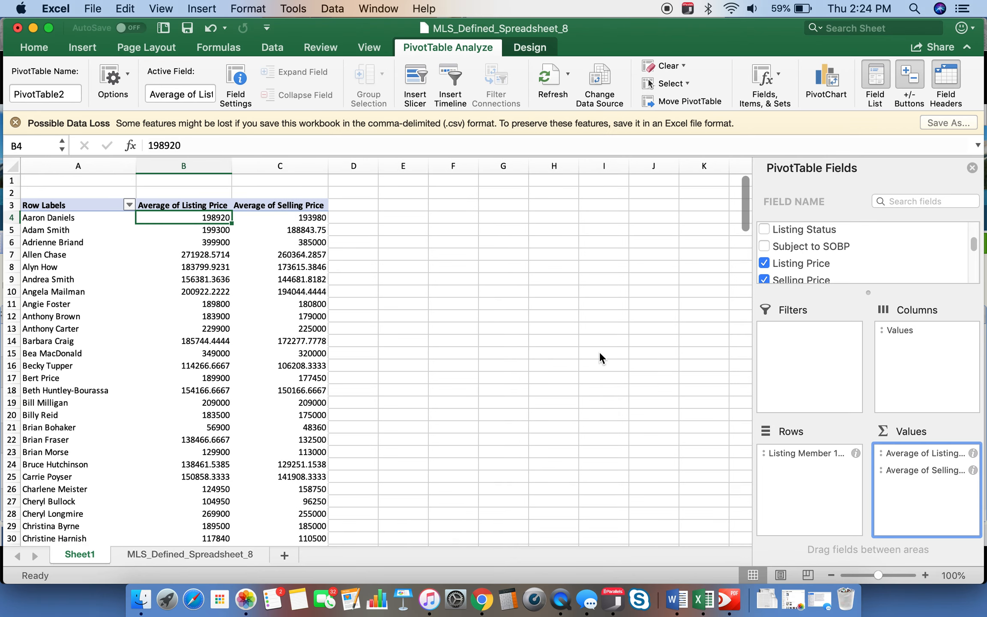
pyautogui.click(312, 220)
pyautogui.click(216, 220)
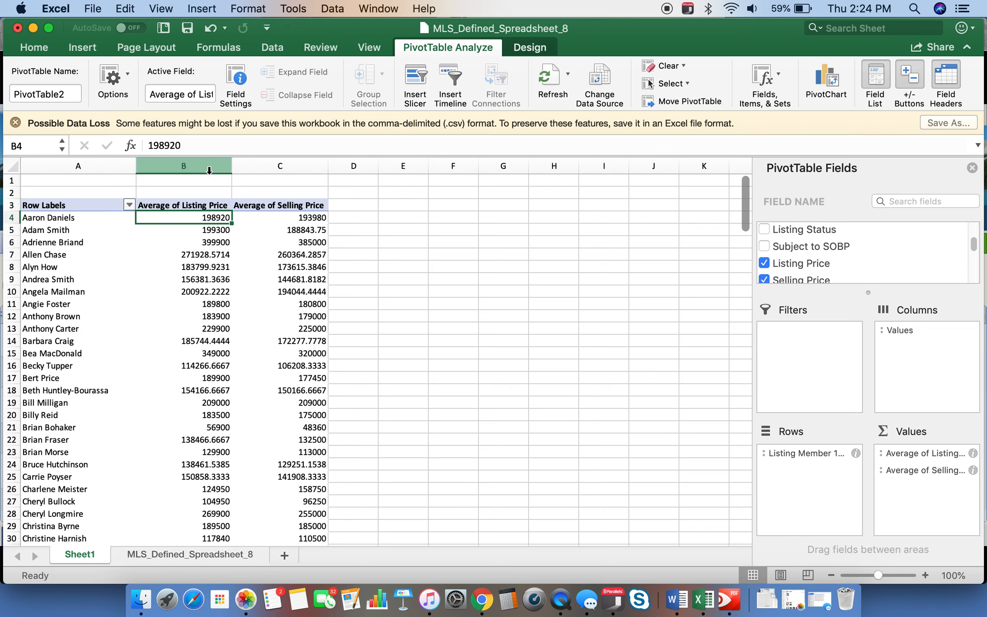
# Format columns B and C in accounting dollar format with no decimal places
pyautogui.moveTo(202, 167); pyautogui.dragTo(274, 167)
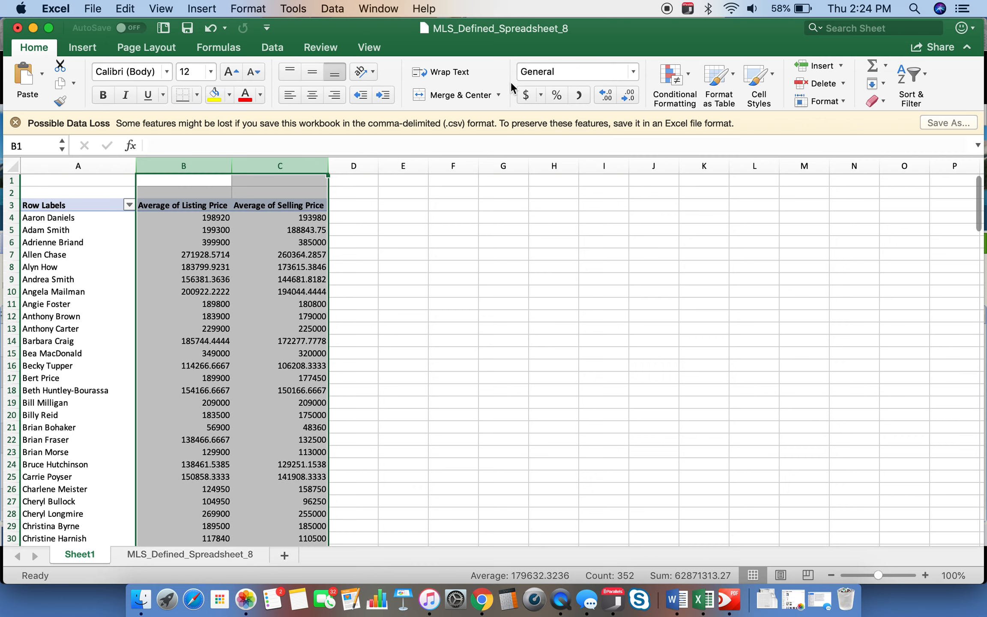
pyautogui.click(525, 94)
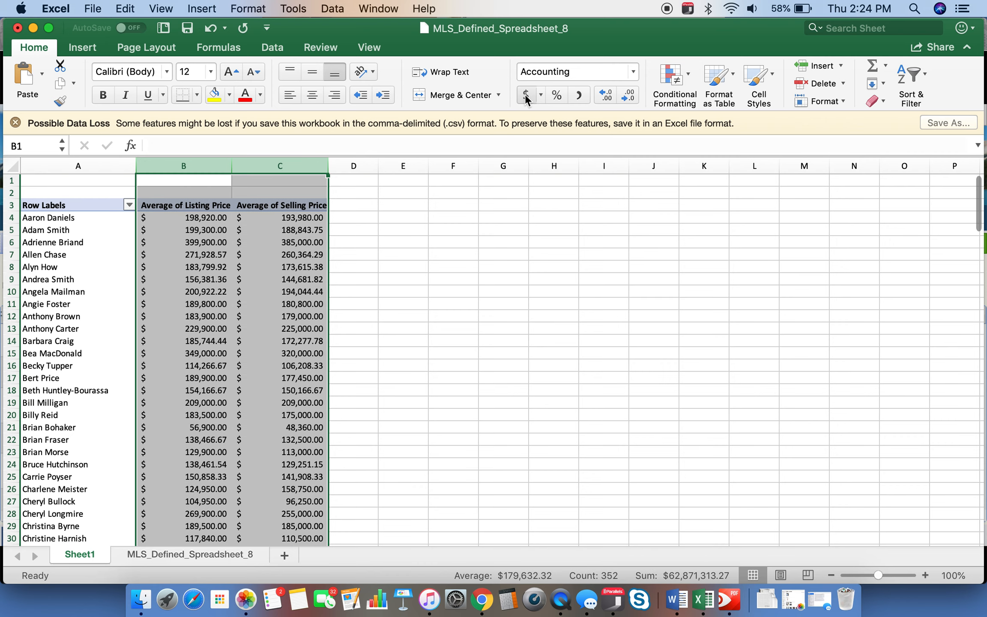
pyautogui.click(627, 97)
pyautogui.click(627, 98)
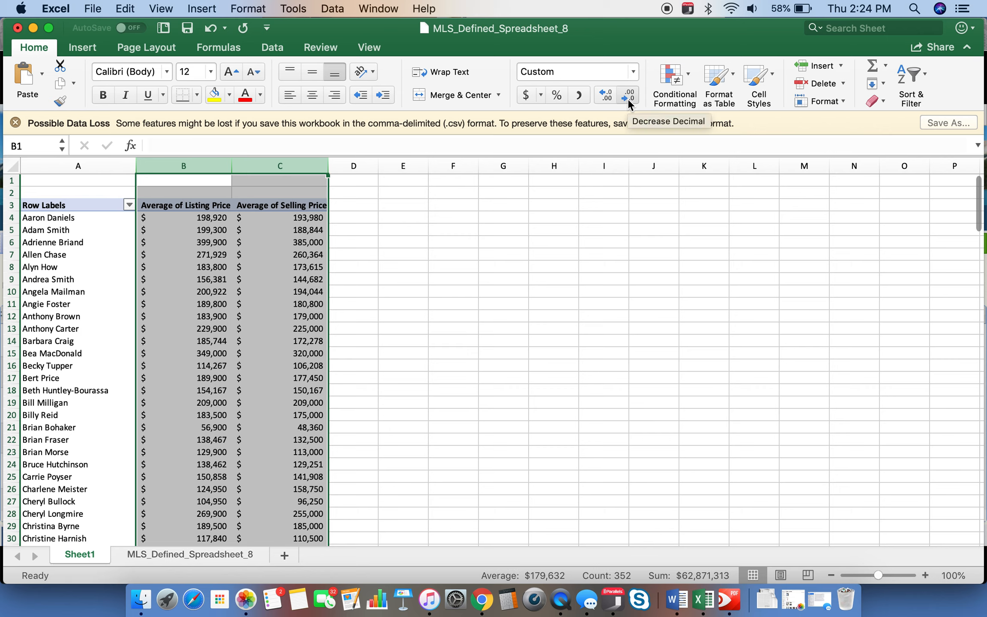
pyautogui.click(245, 326)
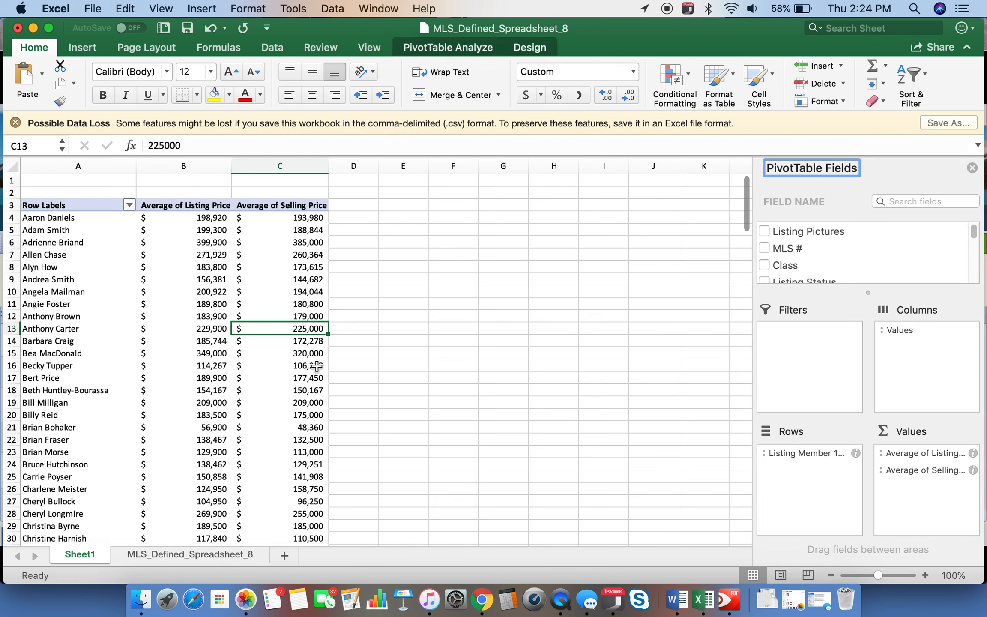
# Compare the average listing and selling prices of individual agents in rows 4 and 8 of the PivotTable
pyautogui.click(310, 217)
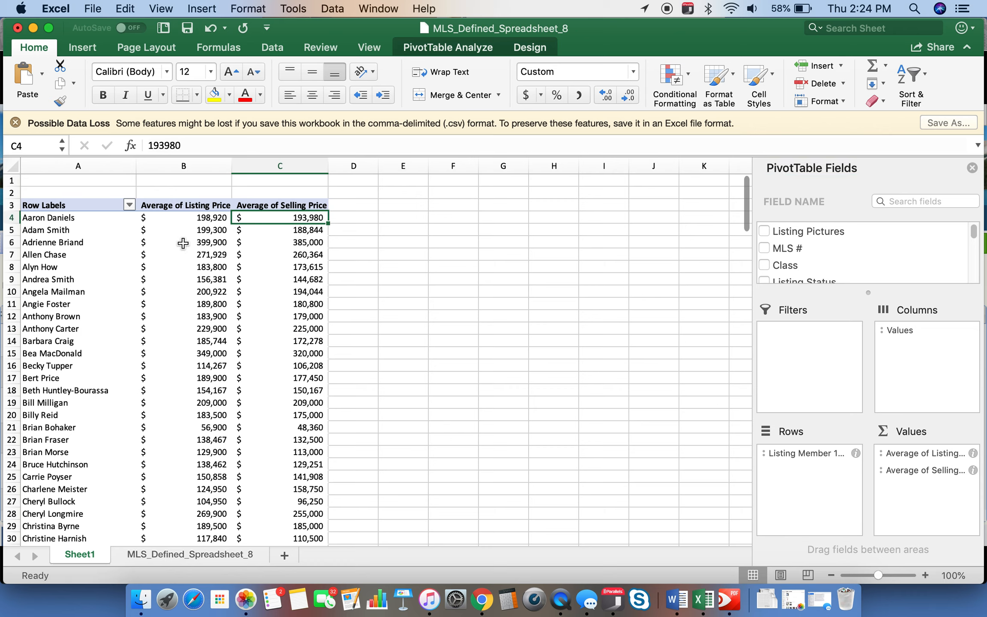
pyautogui.click(183, 219)
pyautogui.click(85, 270)
pyautogui.click(183, 270)
pyautogui.click(228, 216)
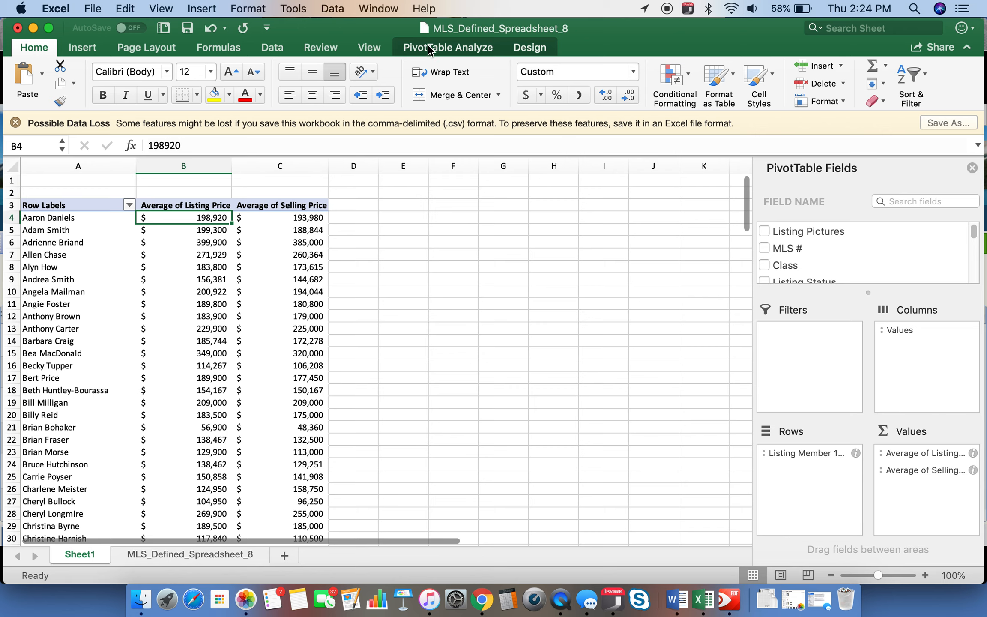
# Start a new calculated field in the PivotTable and name it List/Sale Ratio
pyautogui.click(300, 218)
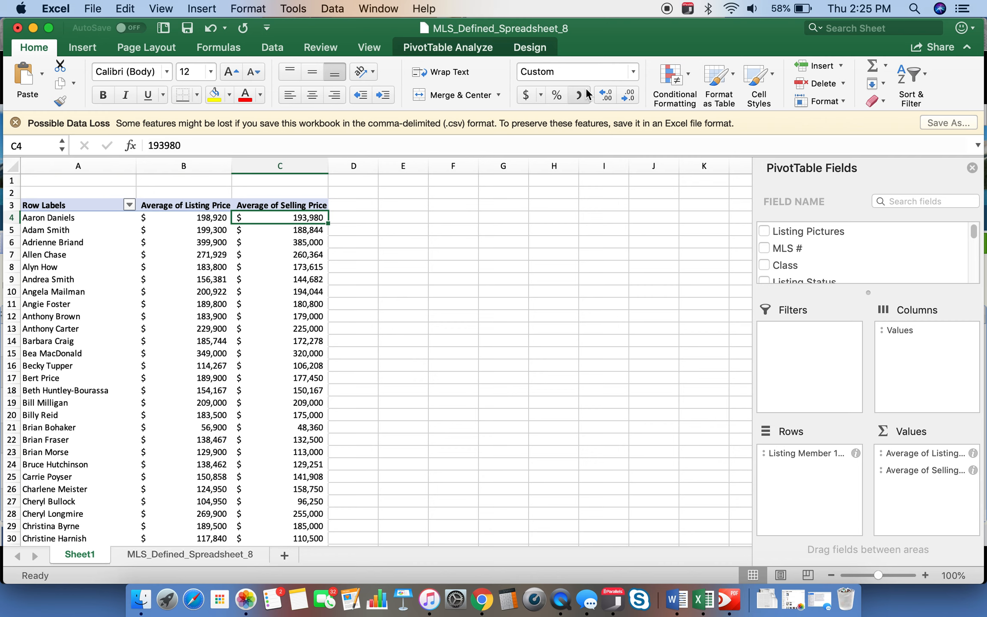
pyautogui.click(449, 48)
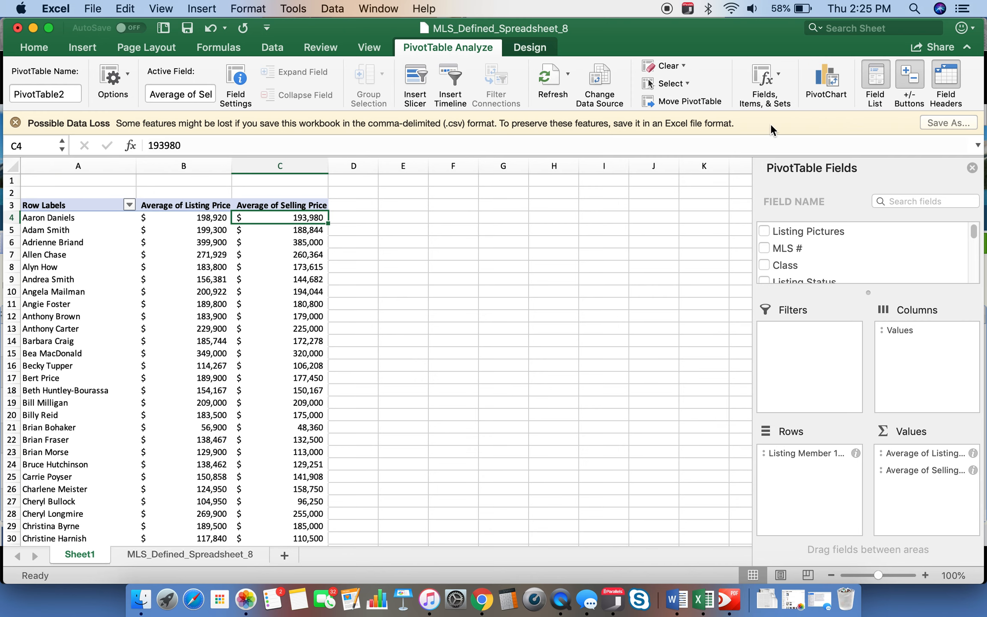
pyautogui.click(779, 77)
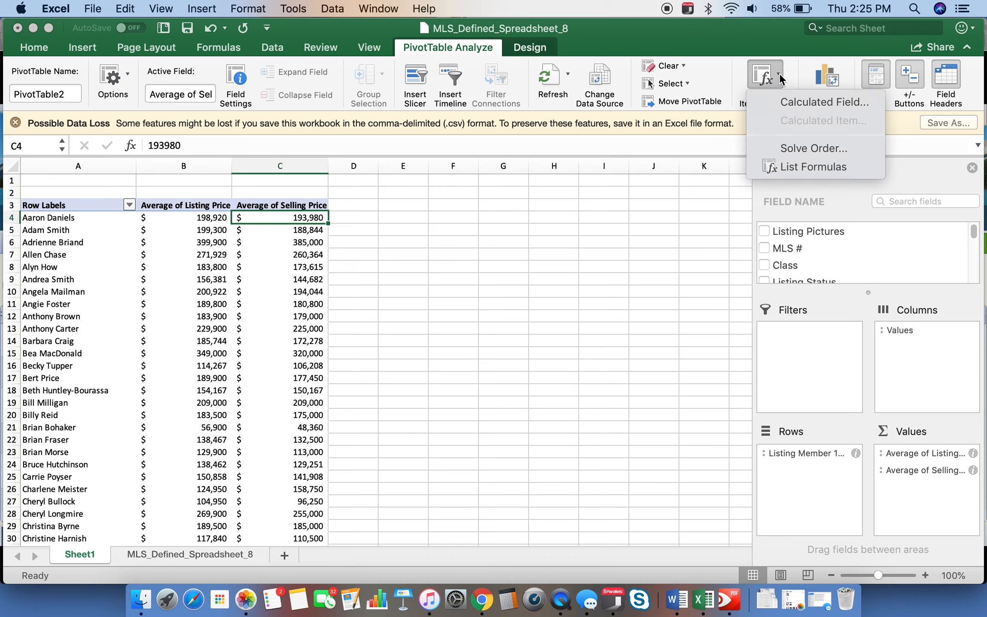
pyautogui.click(780, 72)
pyautogui.click(779, 72)
pyautogui.click(782, 105)
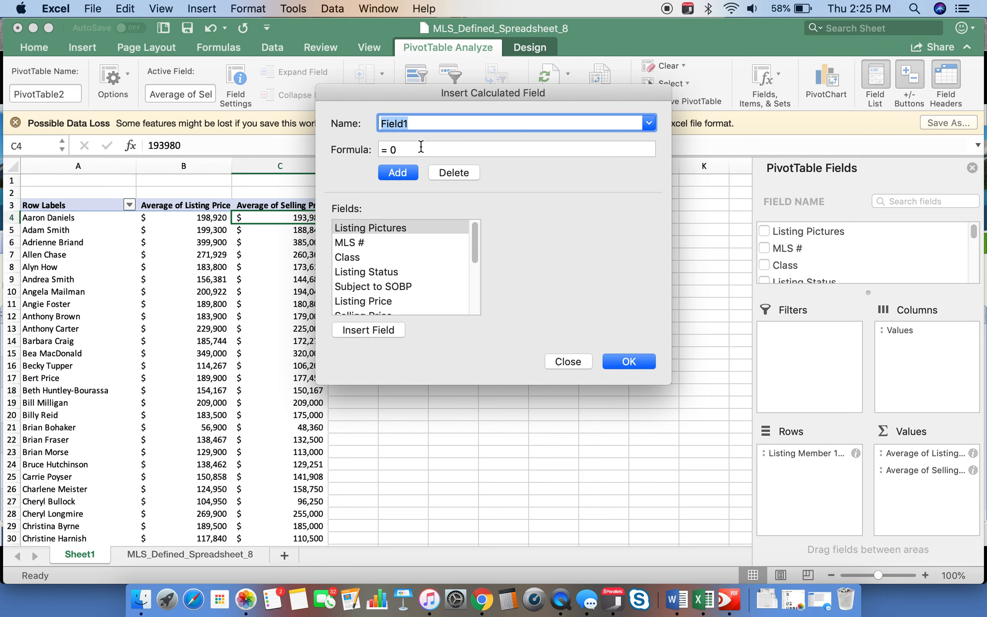
pyautogui.write('Li')
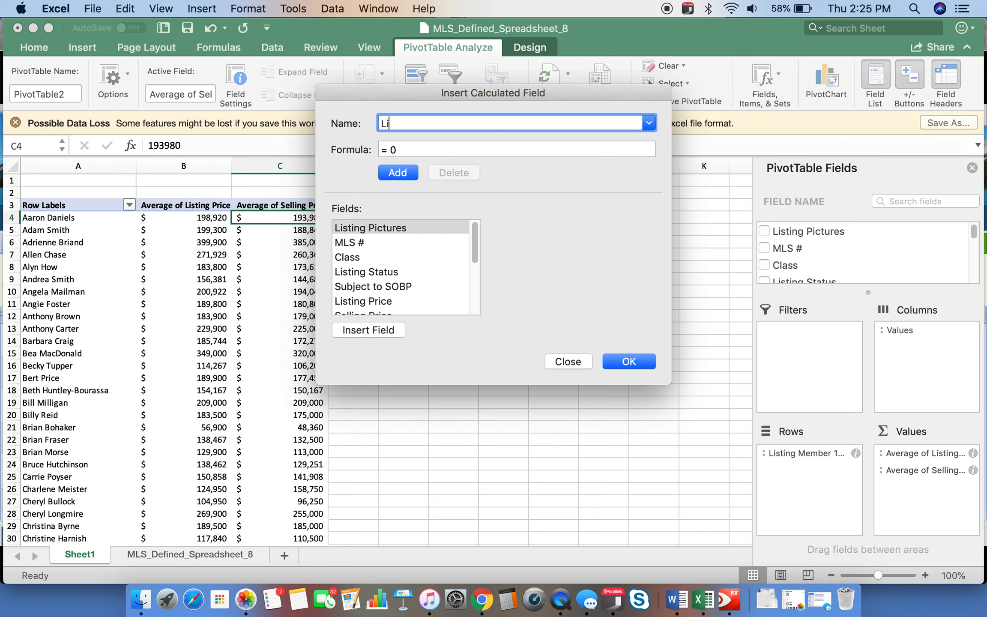
pyautogui.write('st/Sale Ratio')
# Set the List/Sale Ratio formula to 'Selling Price' / 'Listing Price' and add the calculated field to the PivotTable
pyautogui.click(435, 152)
pyautogui.press('BackSpace')
pyautogui.press('BackSpace')
pyautogui.moveTo(471, 240); pyautogui.dragTo(388, 260)
pyautogui.click(379, 256)
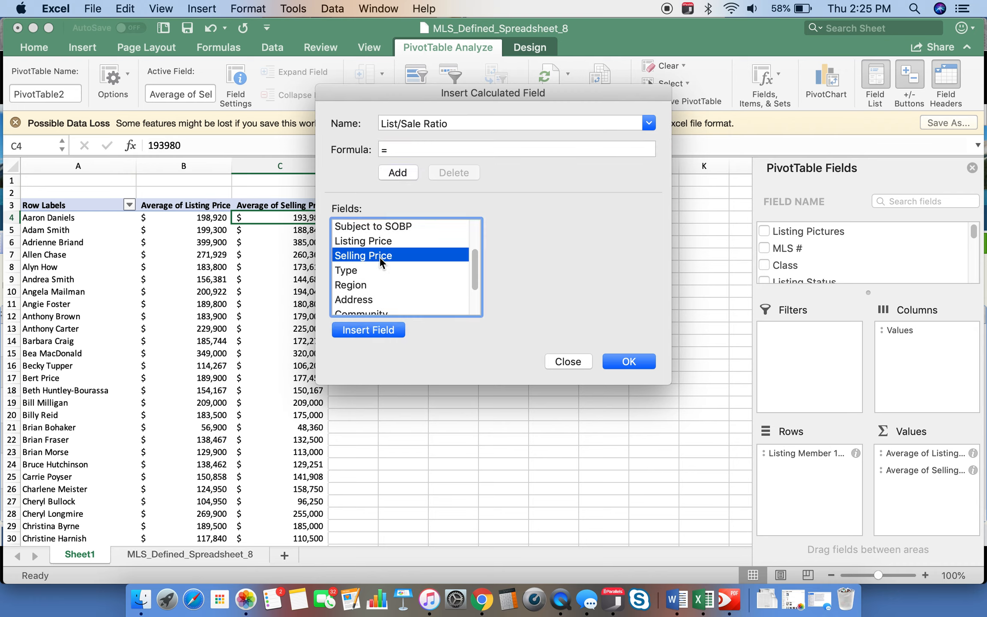
pyautogui.doubleClick(426, 255)
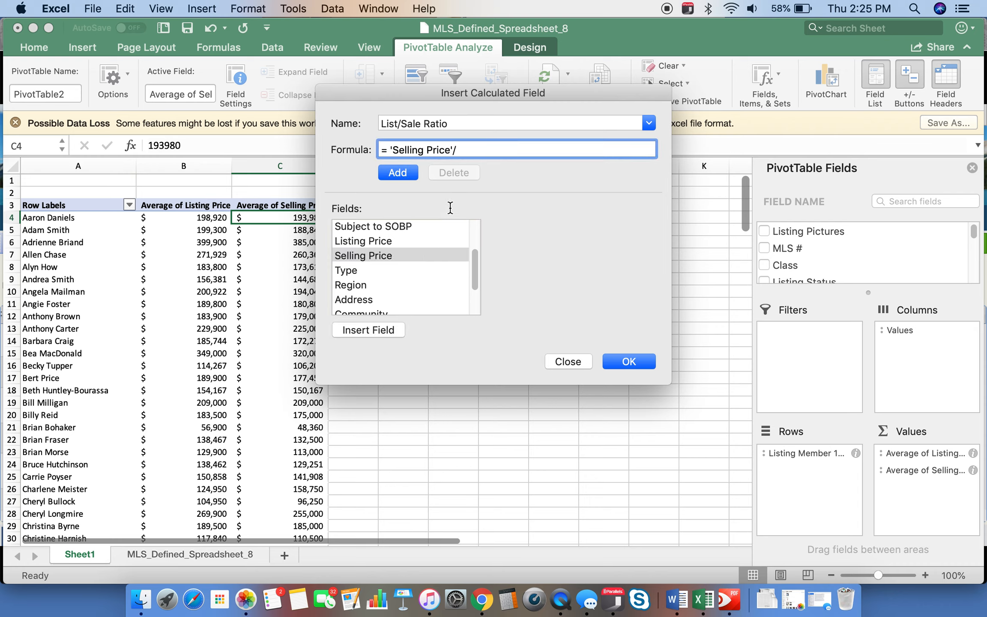
pyautogui.doubleClick(370, 241)
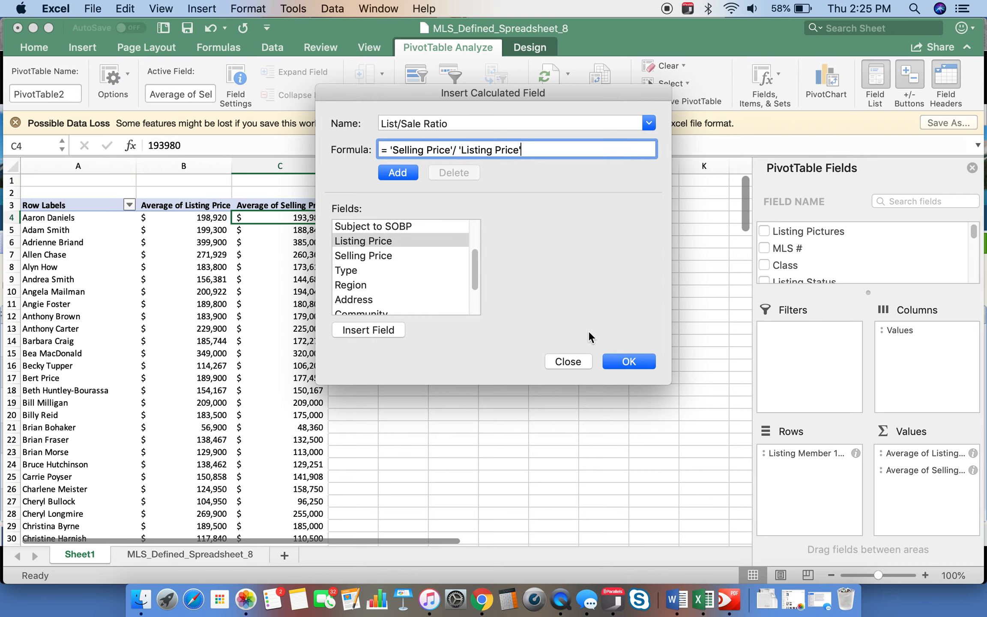
pyautogui.click(629, 361)
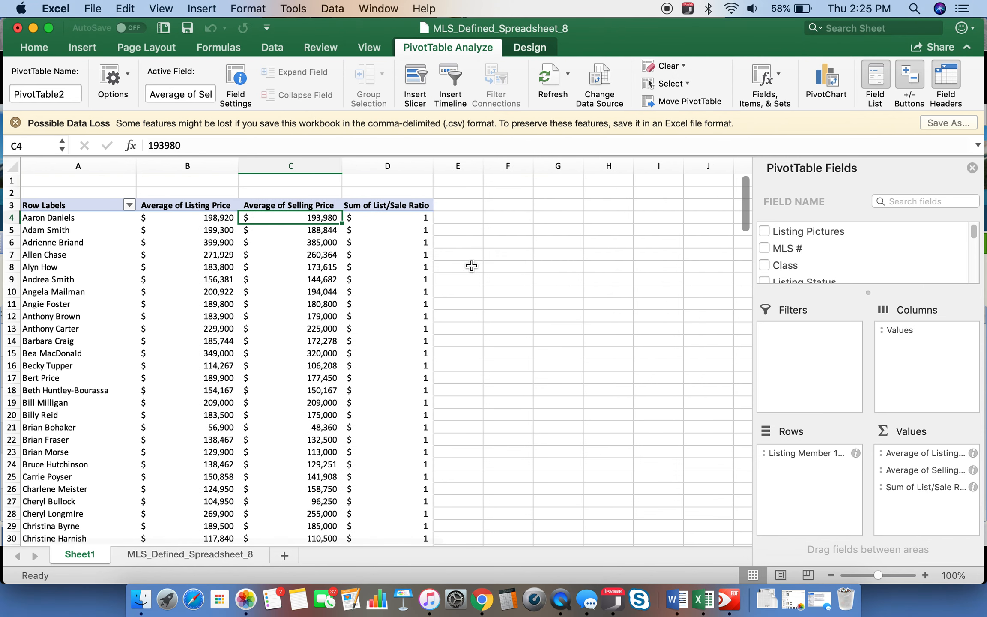
# Format the List/Sale Ratio values in column D as percentages with one decimal place
pyautogui.click(402, 217)
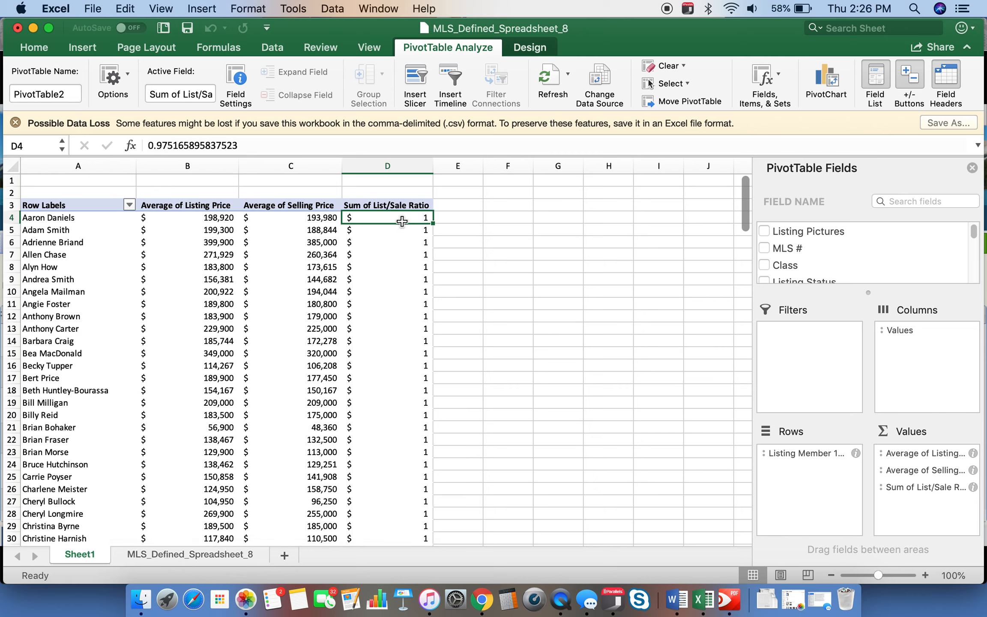
pyautogui.click(167, 219)
pyautogui.moveTo(167, 220); pyautogui.dragTo(249, 215)
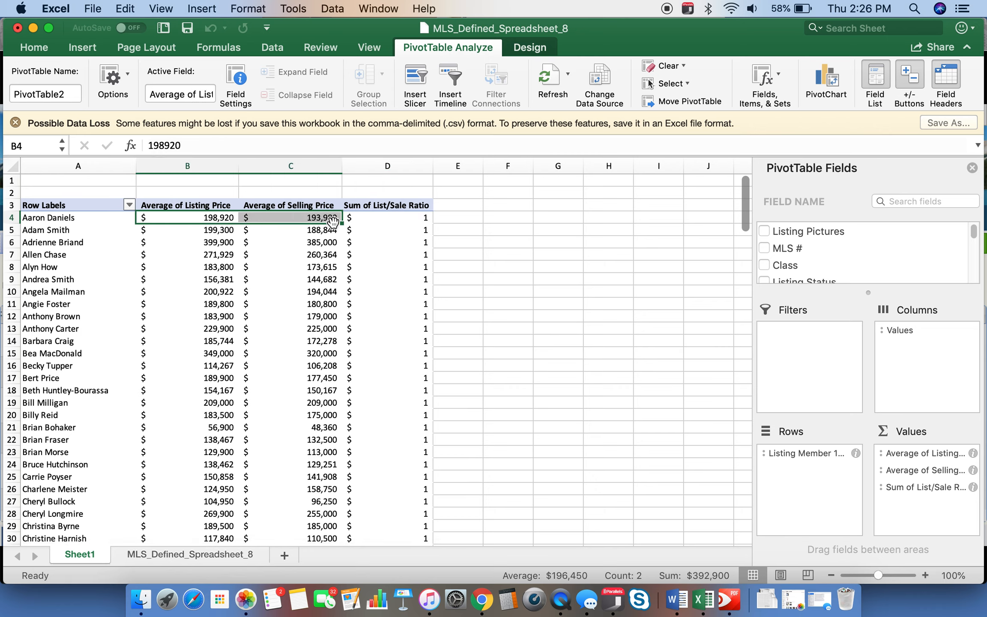
pyautogui.click(397, 163)
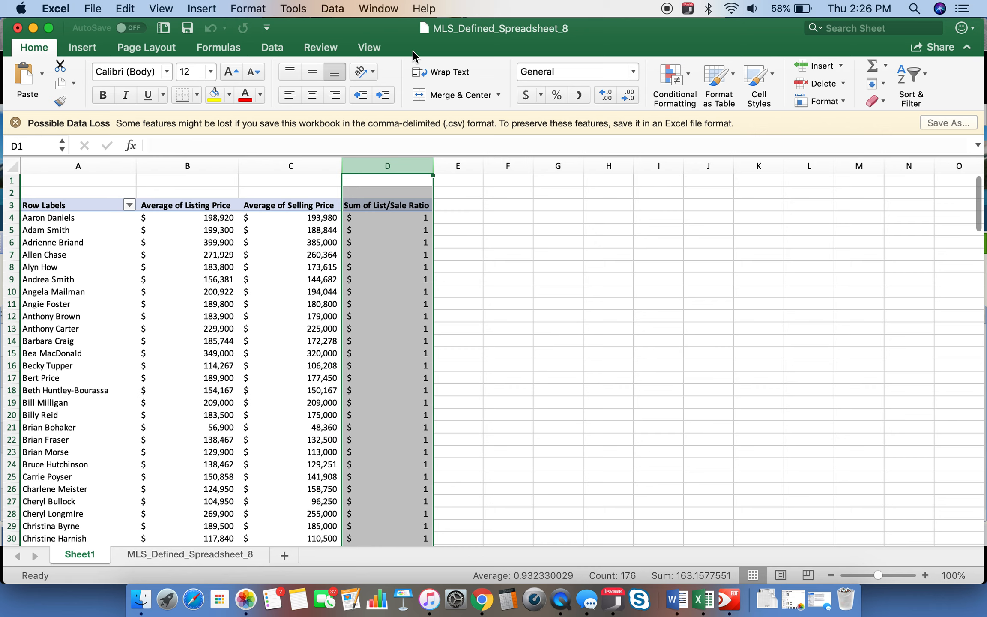
pyautogui.click(556, 95)
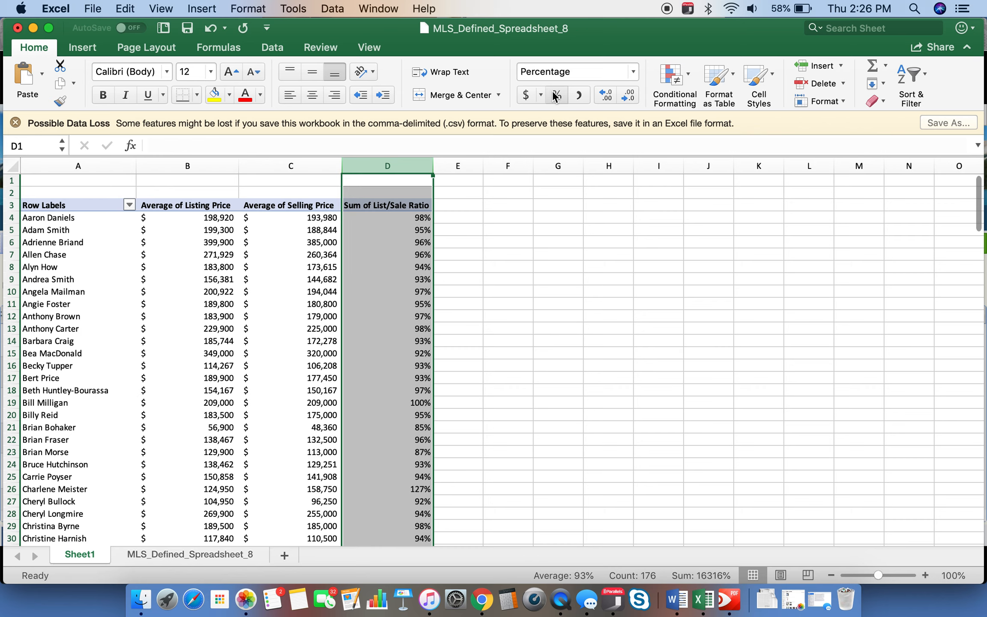
pyautogui.click(522, 94)
pyautogui.click(556, 95)
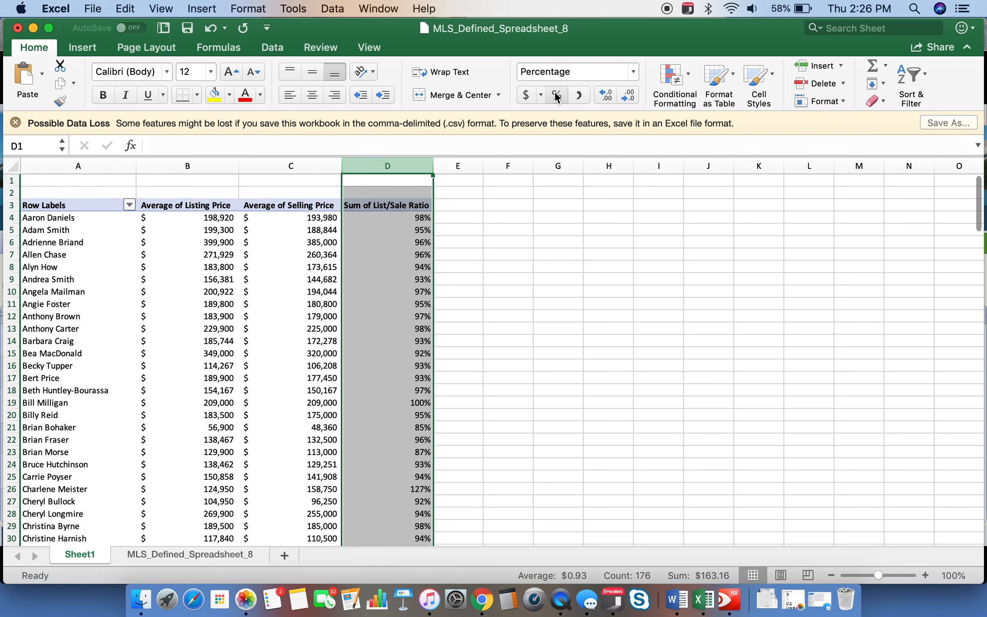
pyautogui.click(605, 95)
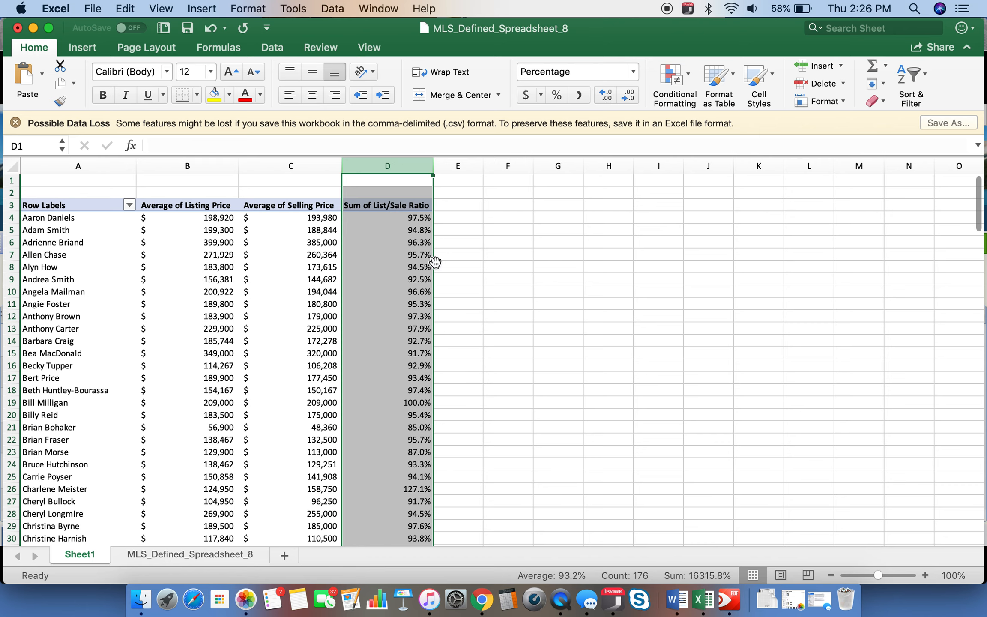
# Compare the average prices with the List/Sale Ratio for individual agents in rows 4, 5 and 9
pyautogui.click(423, 280)
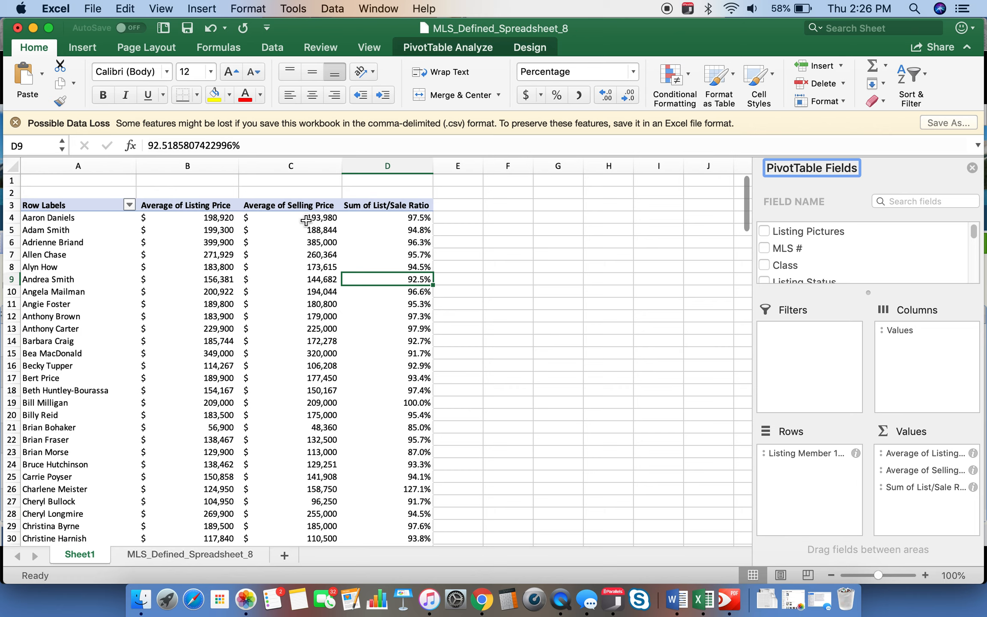
pyautogui.click(378, 217)
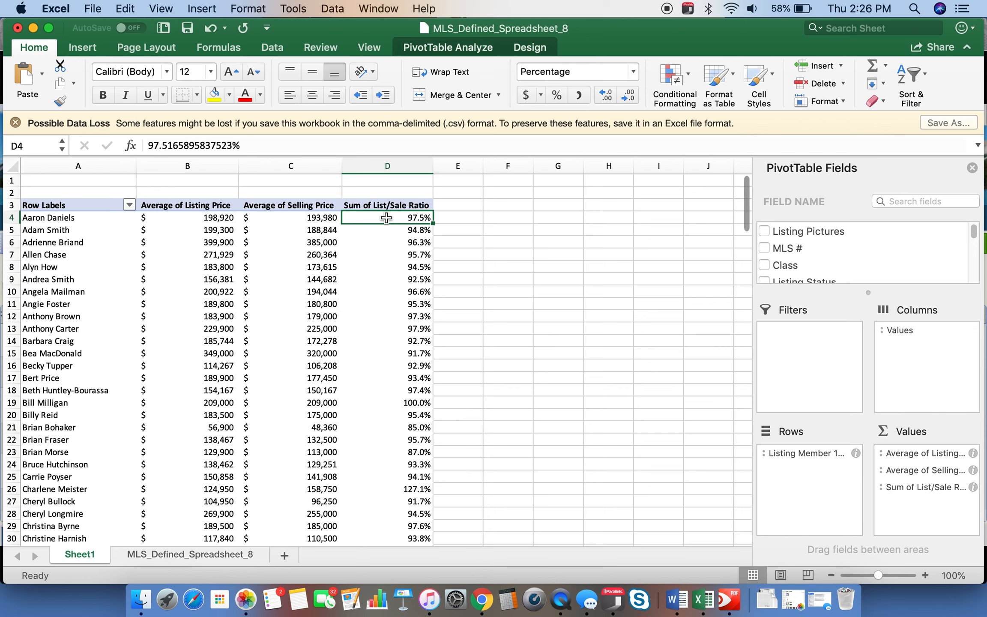
pyautogui.click(304, 230)
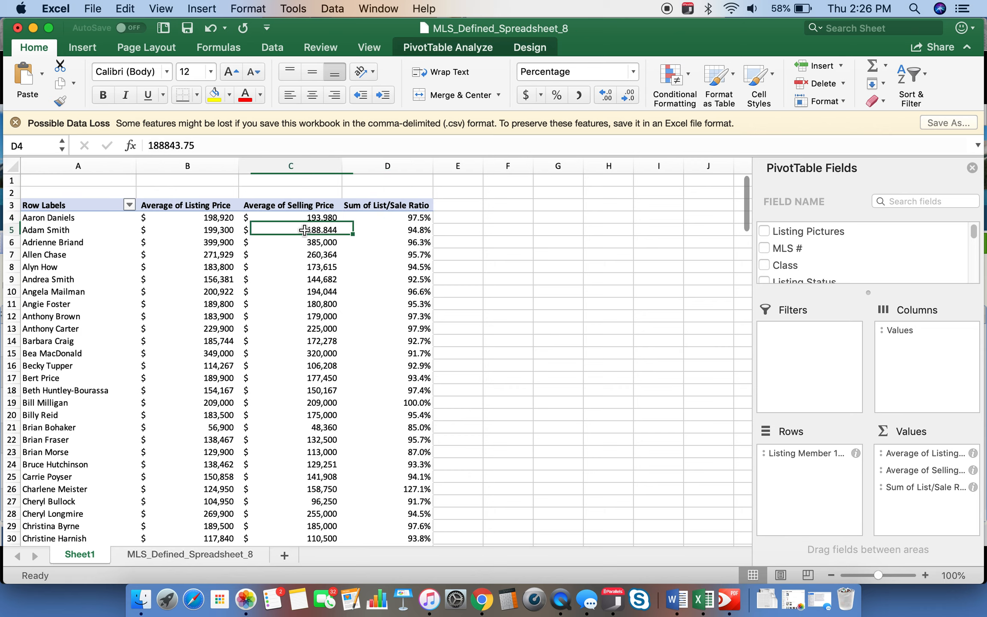
pyautogui.click(236, 232)
pyautogui.click(279, 235)
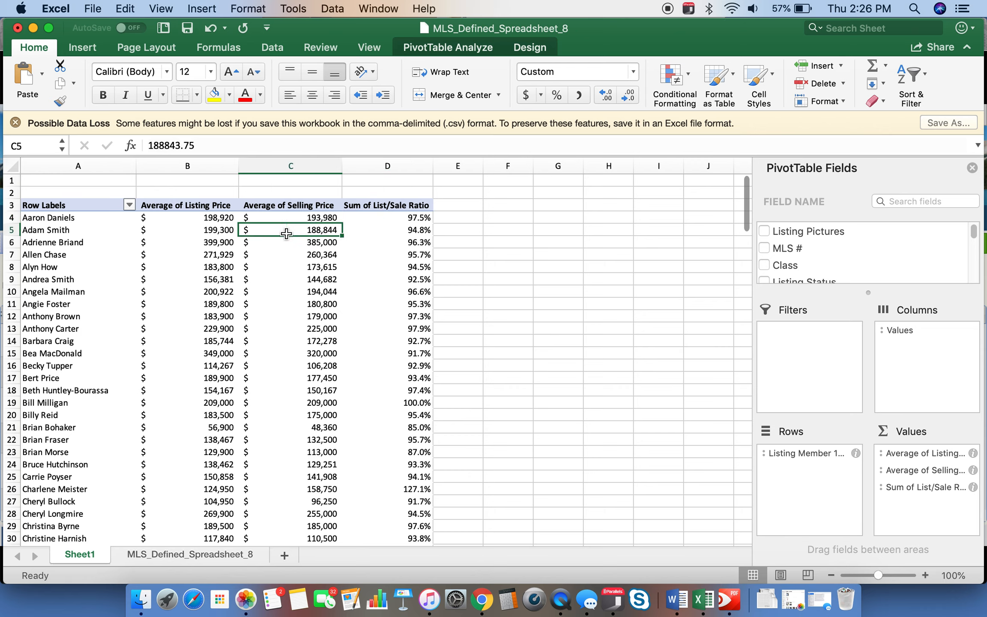
pyautogui.click(398, 232)
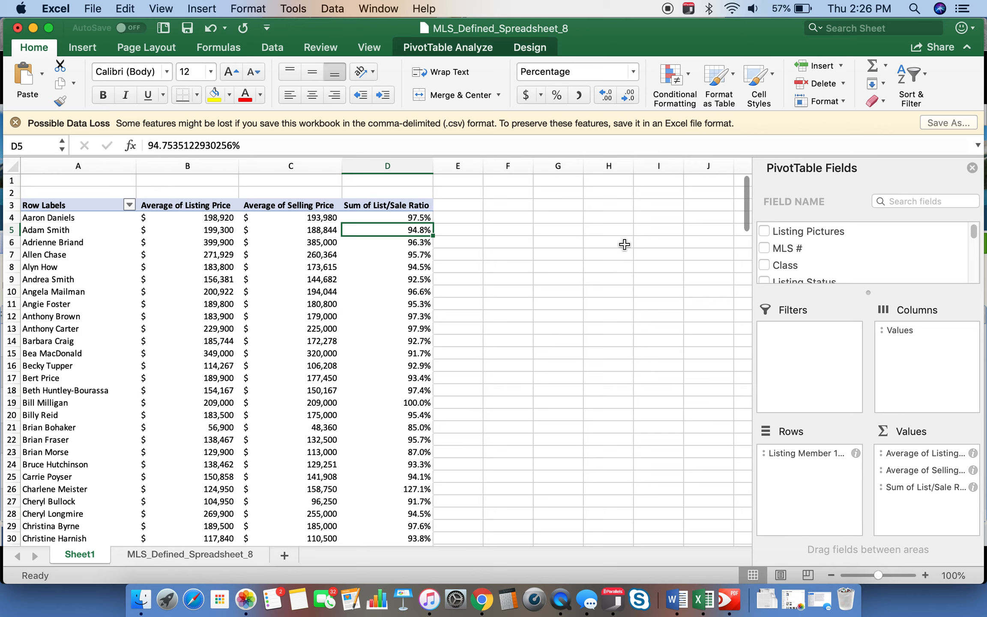
# Add the Address field to the PivotTable's values as a count of each agent's listings
pyautogui.scroll(-5, 833, 270)
pyautogui.scroll(-5, 834, 271)
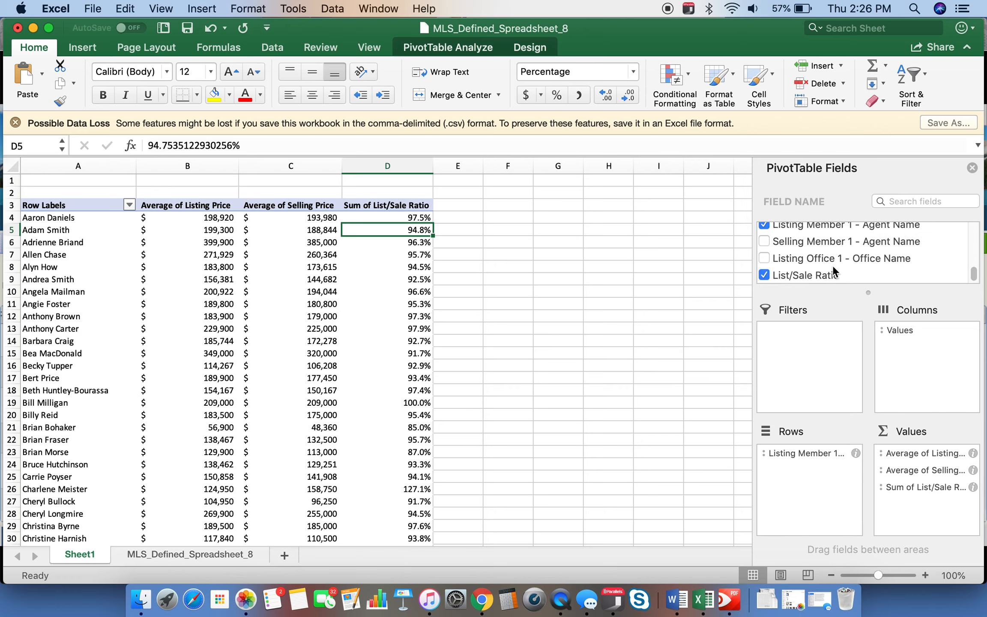
pyautogui.scroll(3, 833, 272)
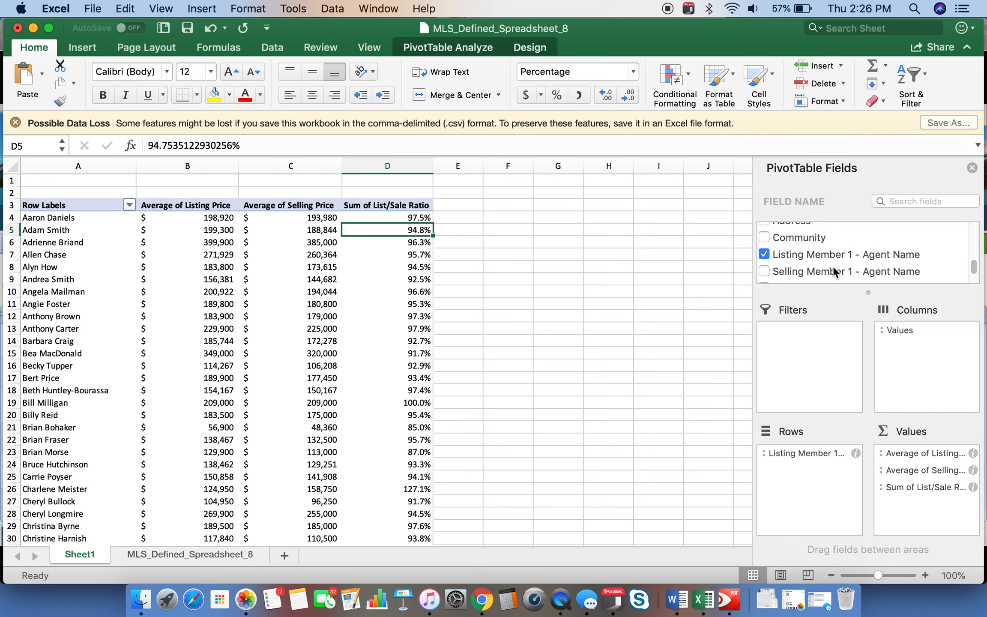
pyautogui.scroll(2, 833, 271)
pyautogui.moveTo(794, 233); pyautogui.dragTo(929, 505)
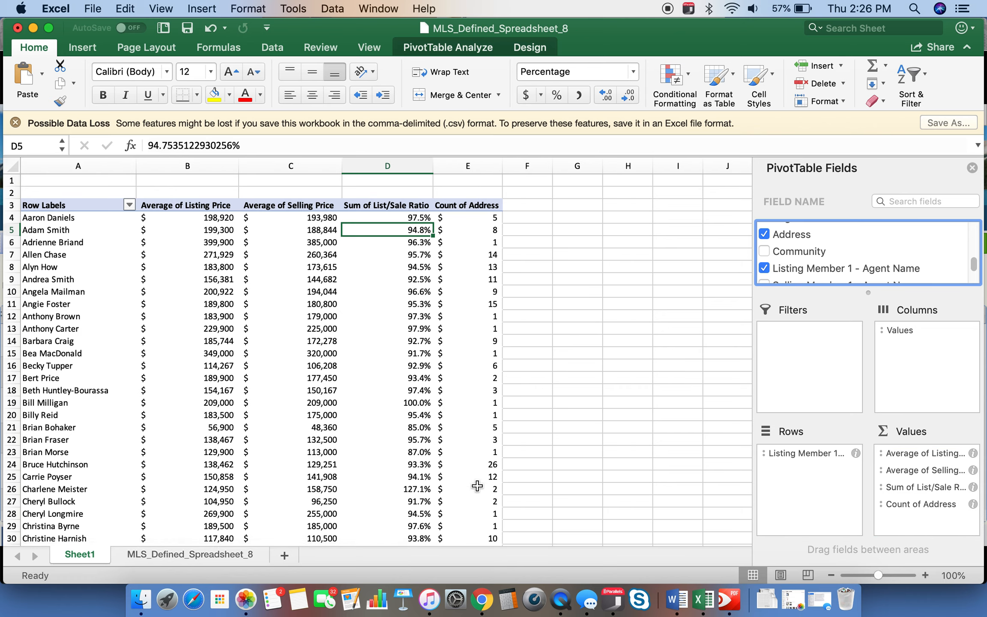
# Format the Count of Address values in column E as Number with no decimal places
pyautogui.click(468, 166)
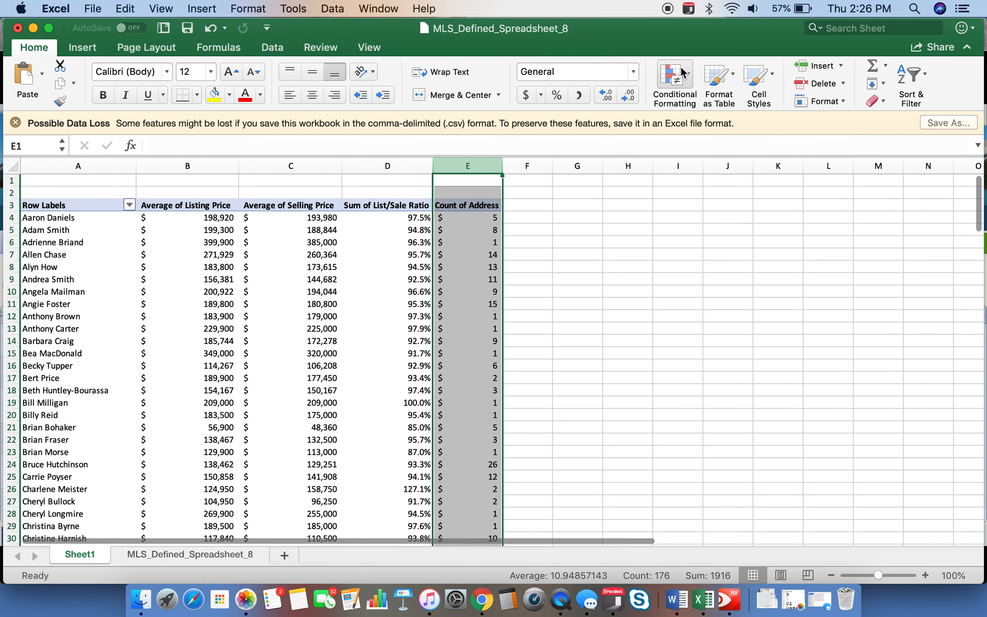
pyautogui.click(636, 72)
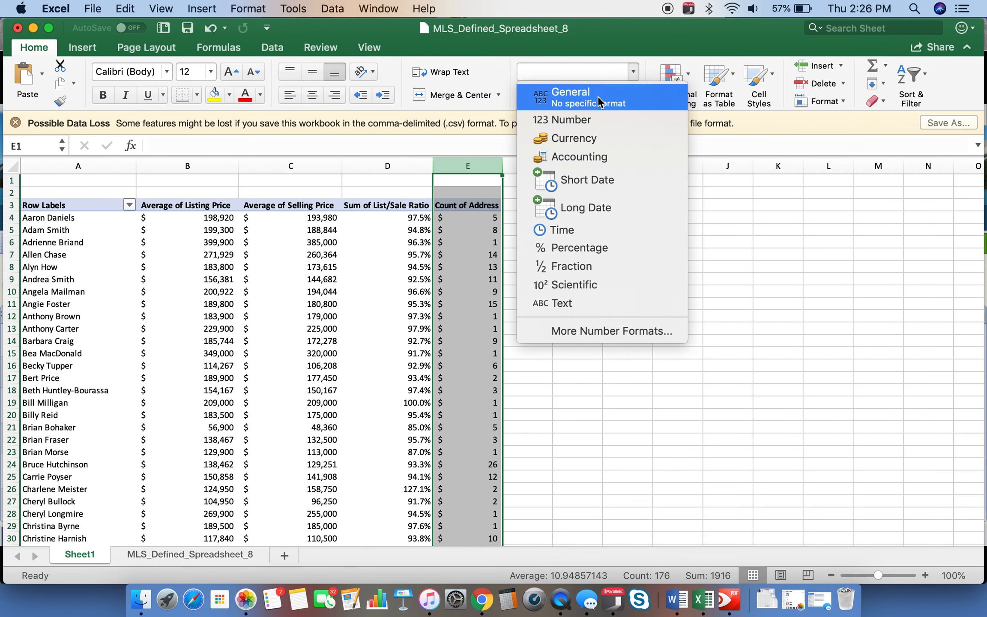
pyautogui.click(578, 120)
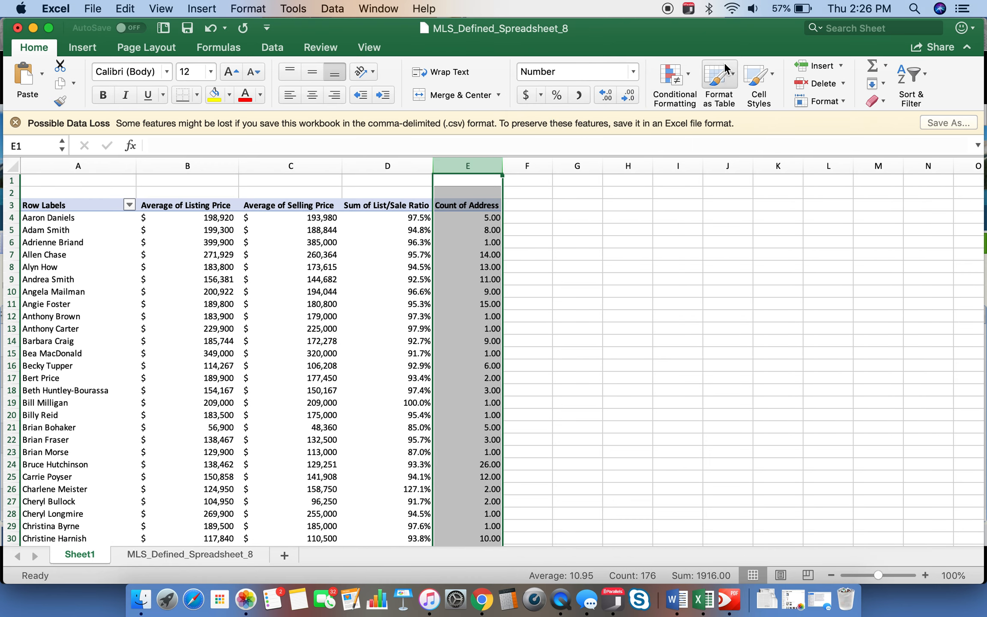
pyautogui.click(628, 98)
pyautogui.click(628, 98)
# Check the address counts in rows 4 and 5 and view the source listings on the MLS_Defined_Spreadsheet_8 sheet
pyautogui.click(481, 235)
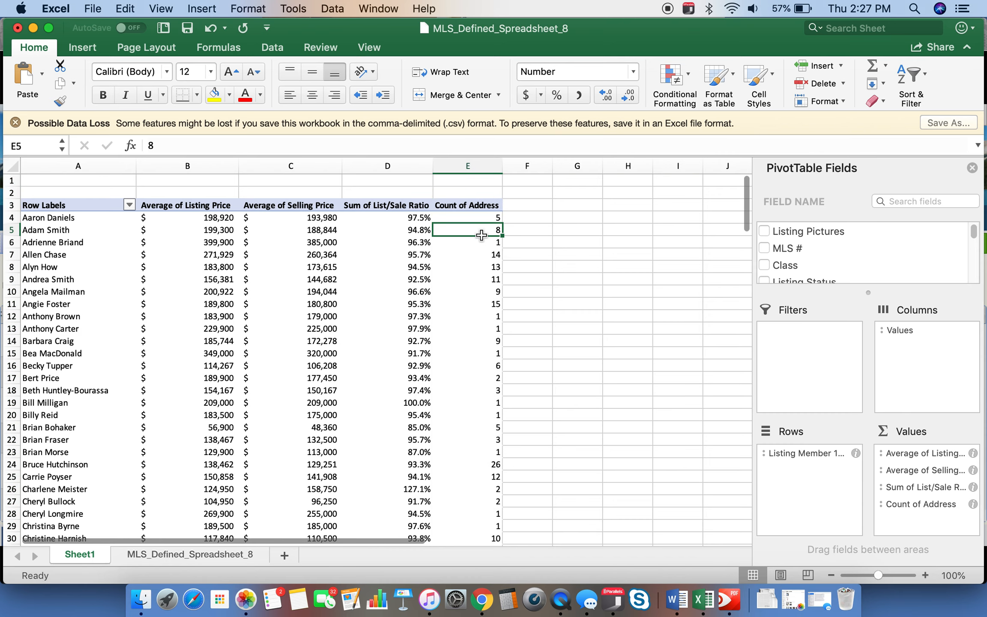
pyautogui.click(454, 216)
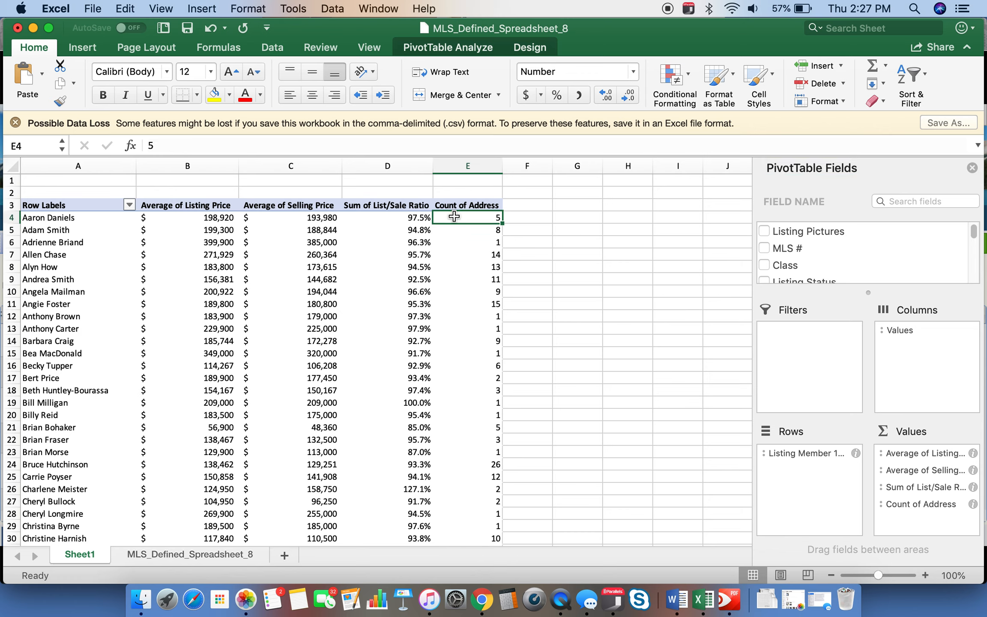
pyautogui.click(63, 217)
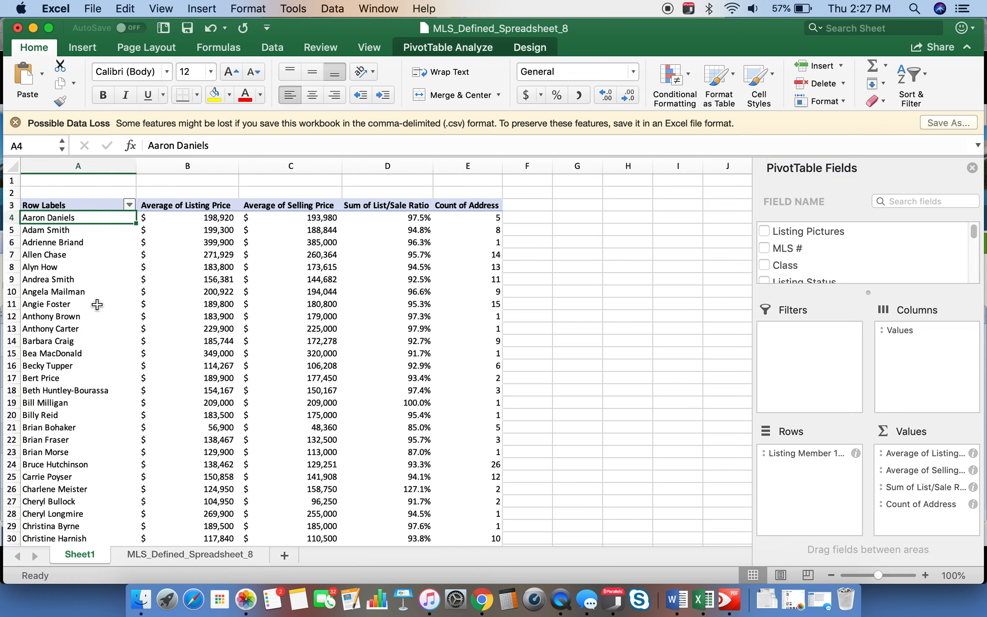
pyautogui.click(162, 553)
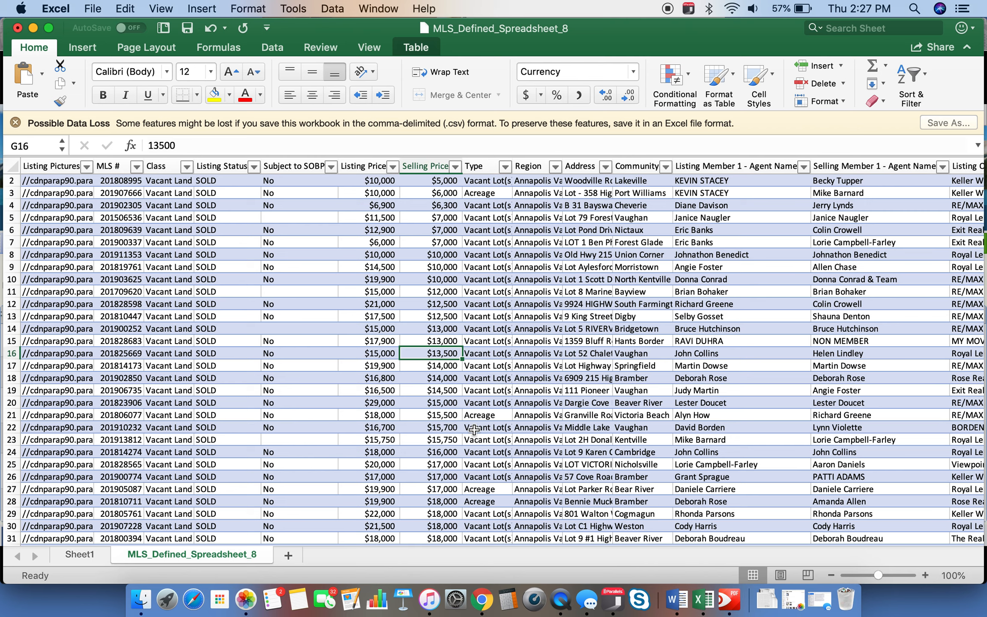
pyautogui.click(94, 556)
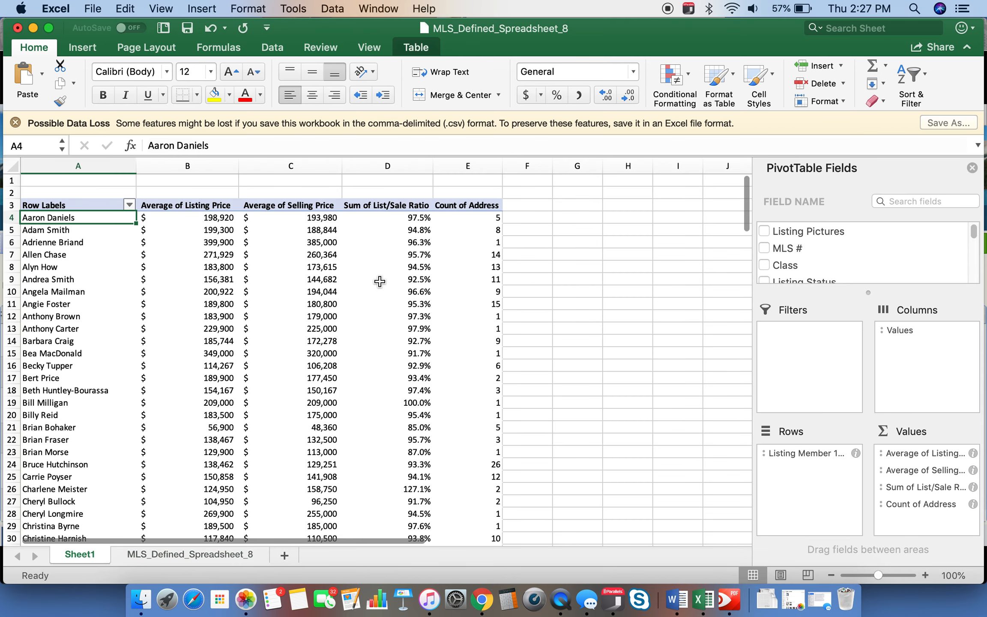
pyautogui.click(468, 217)
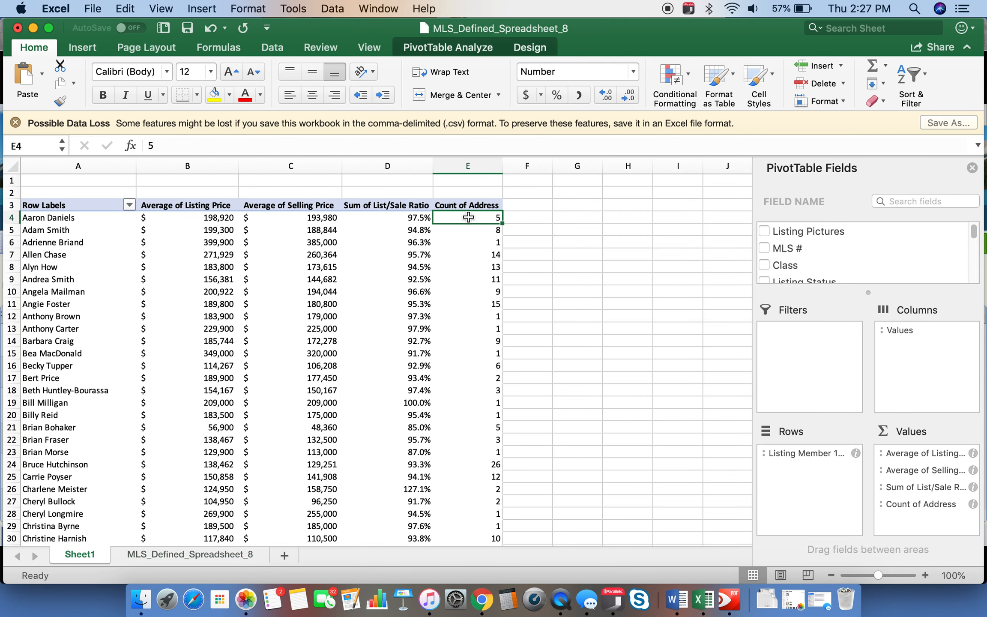
# Compare the agents in rows 4 and 12 across average prices, List/Sale Ratio and address count
pyautogui.moveTo(80, 219); pyautogui.dragTo(448, 218)
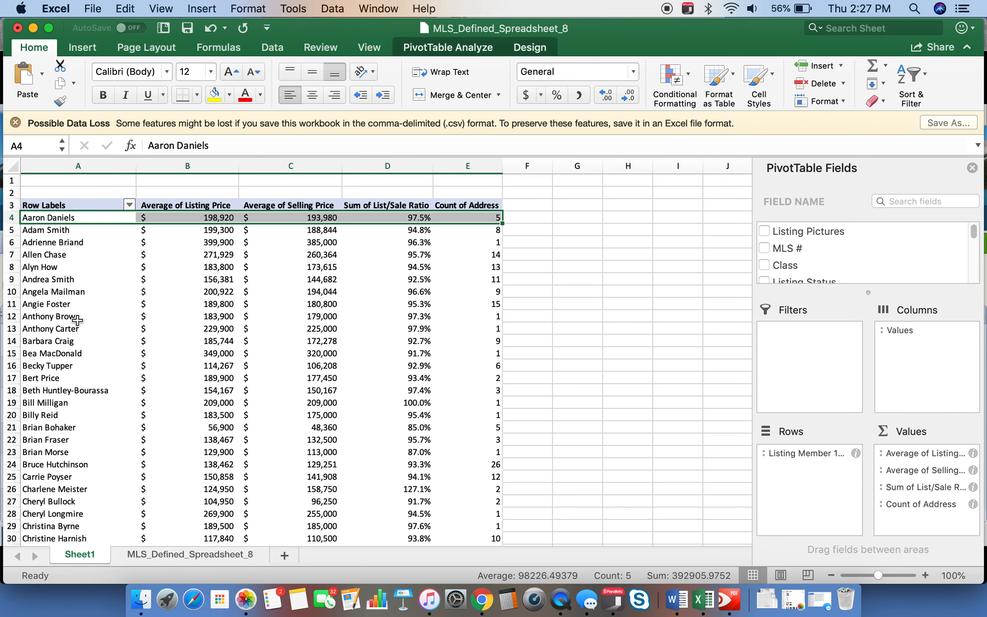
pyautogui.moveTo(63, 319); pyautogui.dragTo(464, 312)
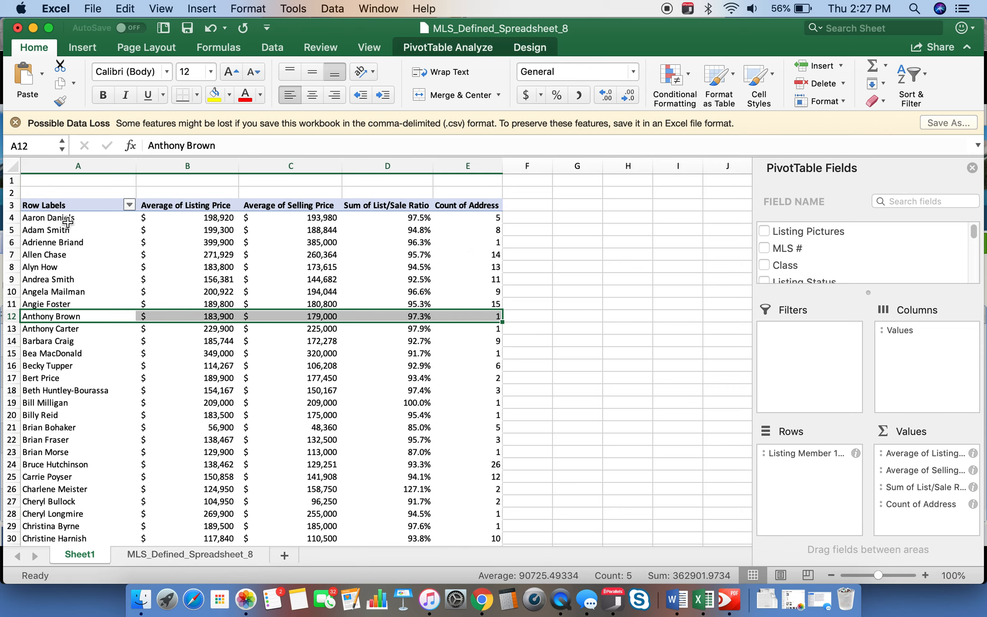
pyautogui.moveTo(45, 212); pyautogui.dragTo(459, 219)
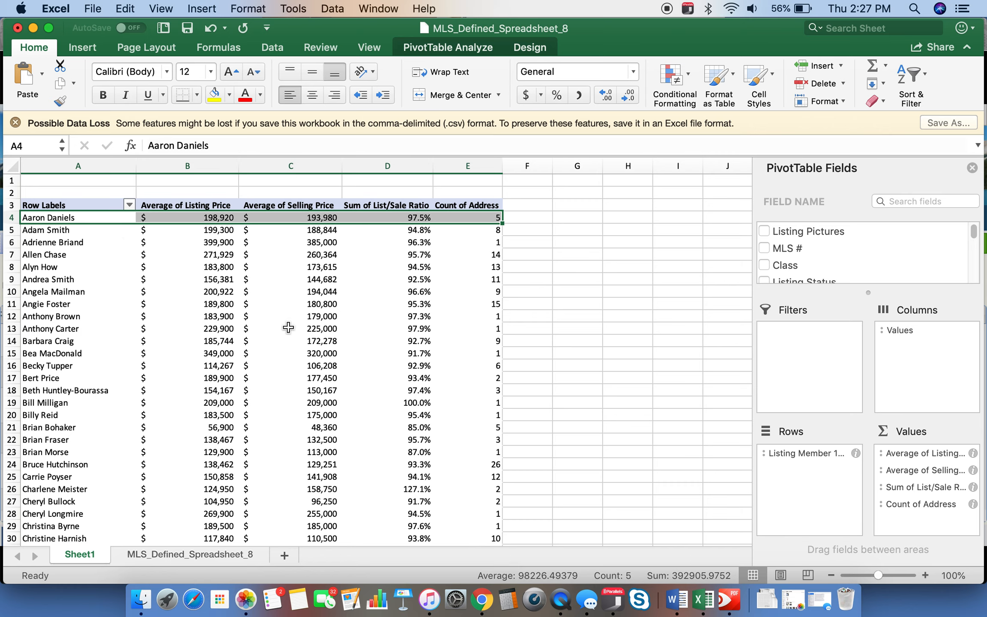
# Sort the PivotTable's agents by Count of Address from largest to smallest
pyautogui.click(457, 241)
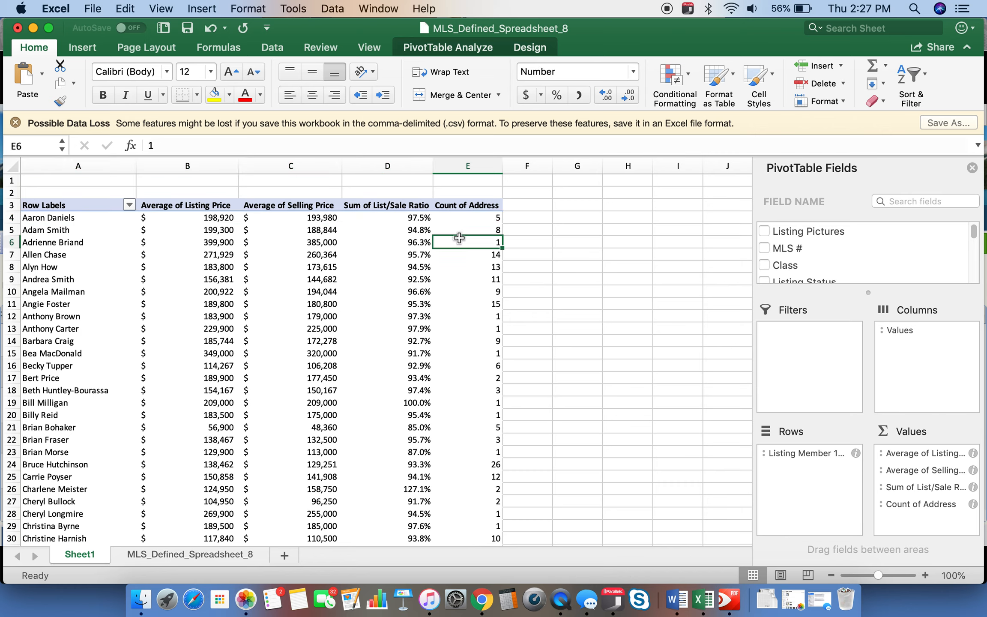
pyautogui.rightClick(462, 245)
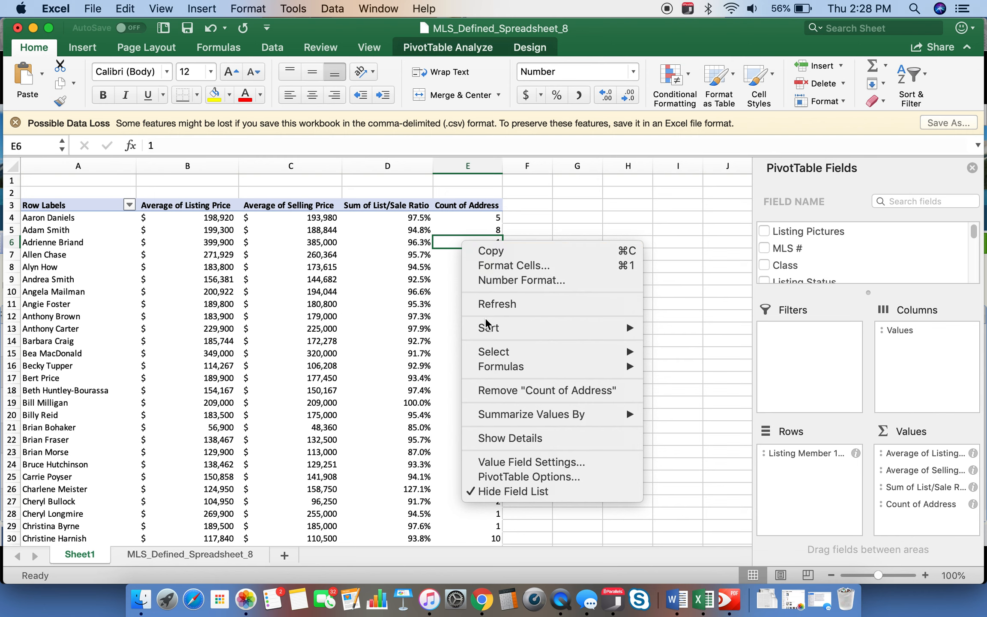
pyautogui.moveTo(488, 330)
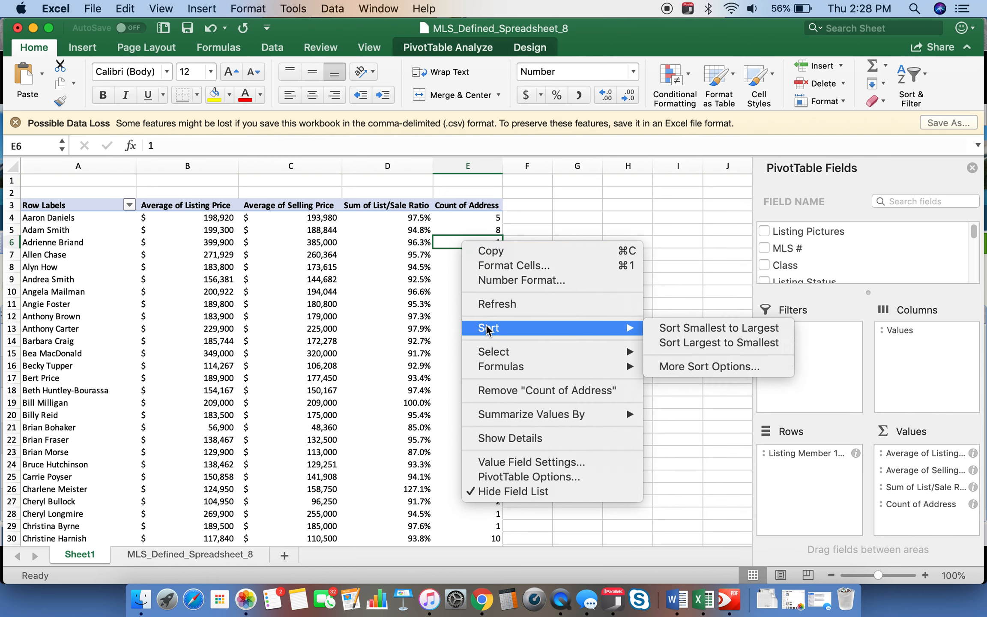
pyautogui.click(673, 343)
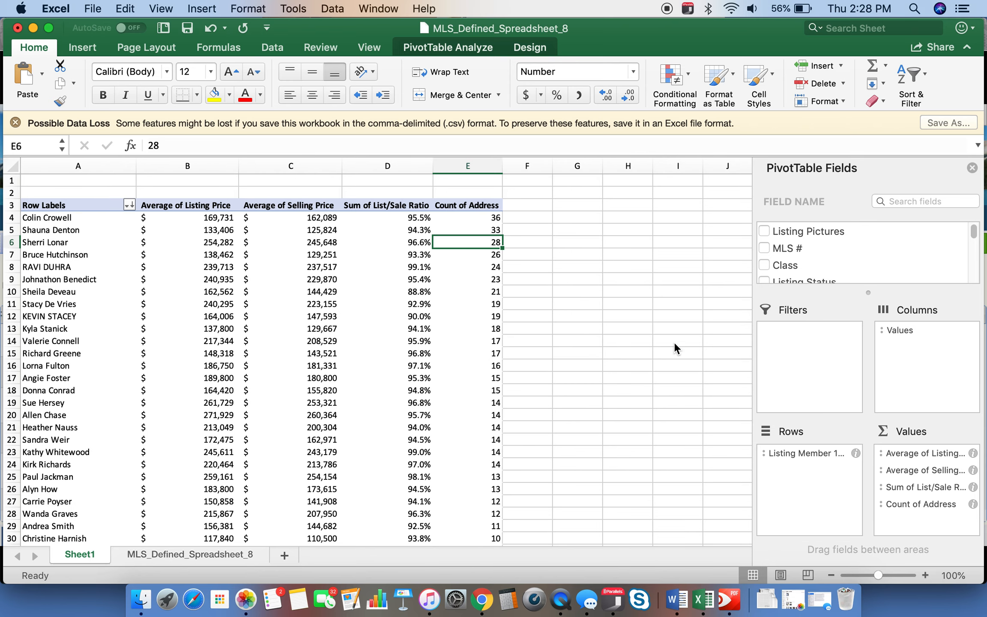
# Examine the top-ranked agent's prices, List/Sale Ratio and address count in row 4, plus the average selling price in row 5
pyautogui.click(452, 216)
pyautogui.moveTo(81, 218); pyautogui.dragTo(451, 219)
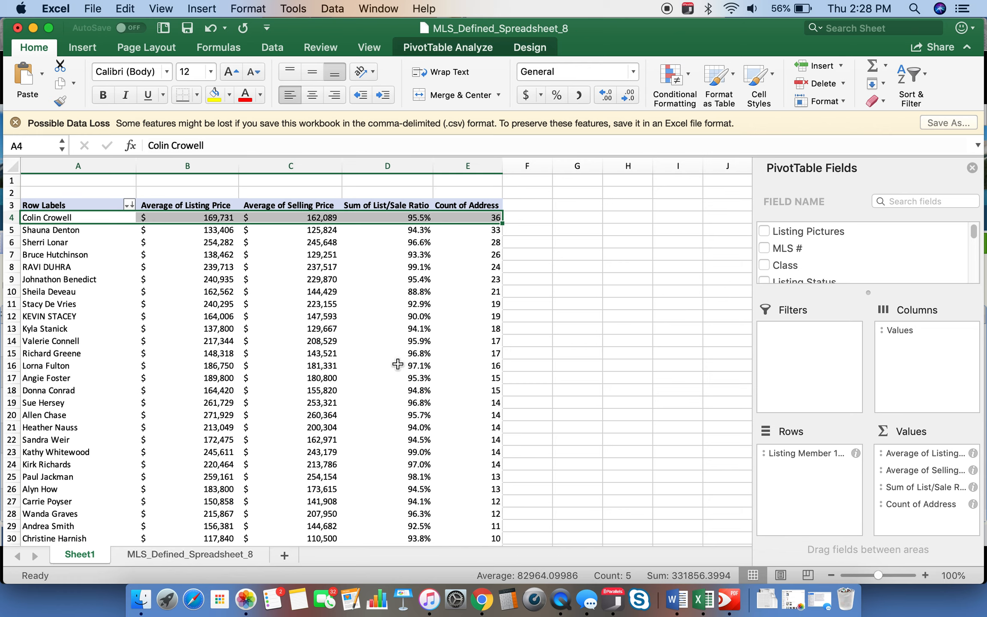
pyautogui.click(330, 232)
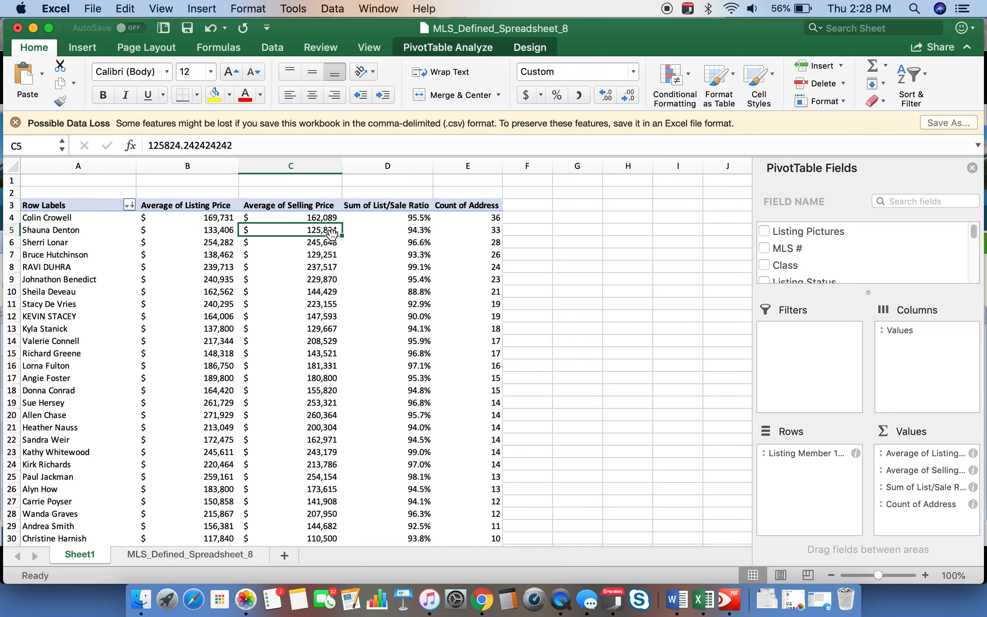